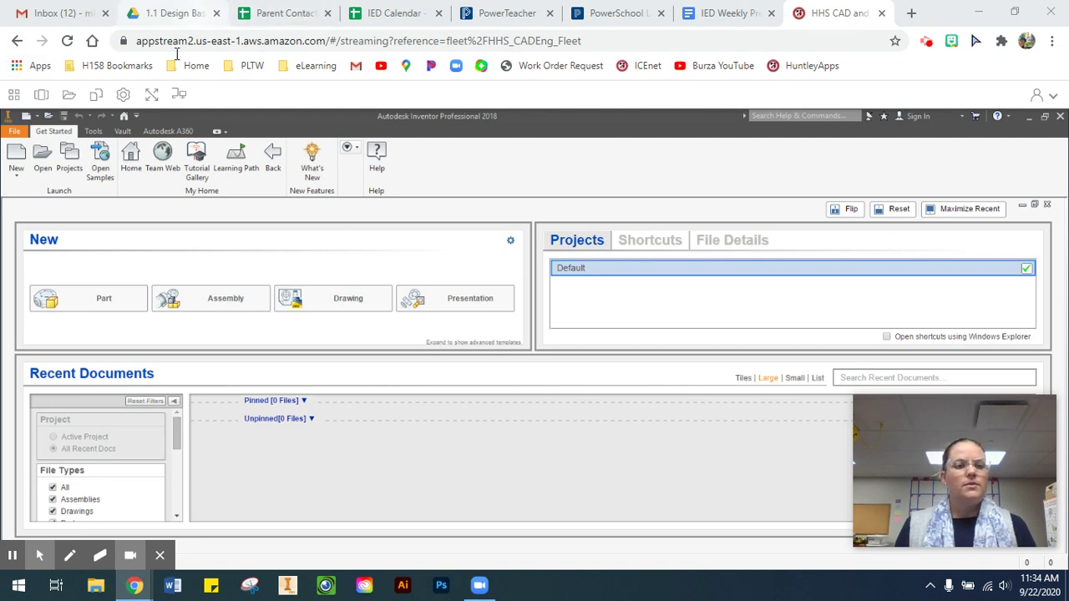
Step: Create a new part from the Standard.ipt template, allowing clipboard access and accepting the style conflict notice
click(17, 174)
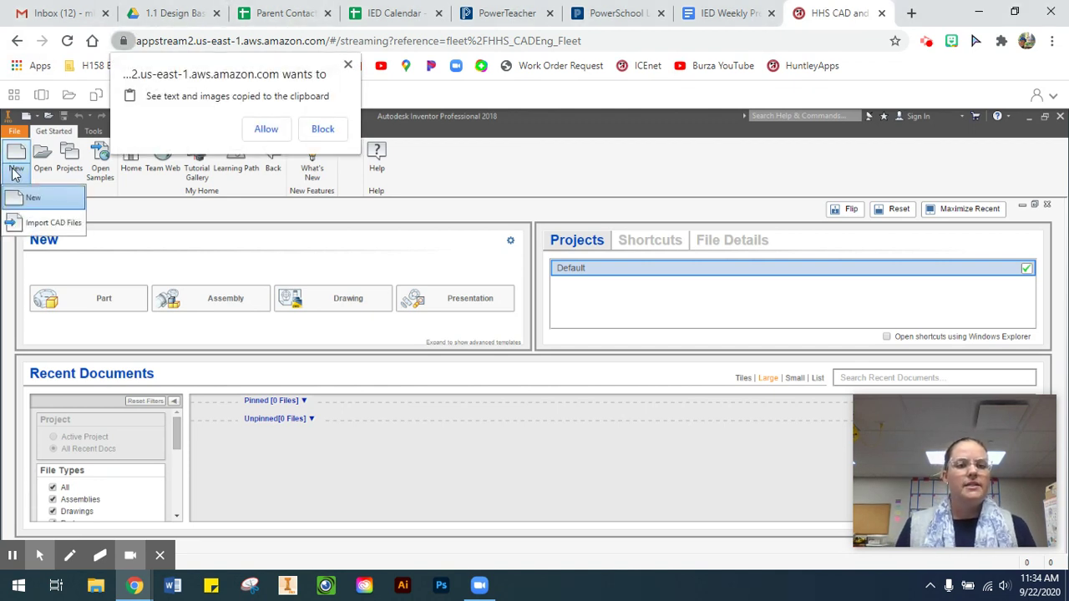
click(263, 131)
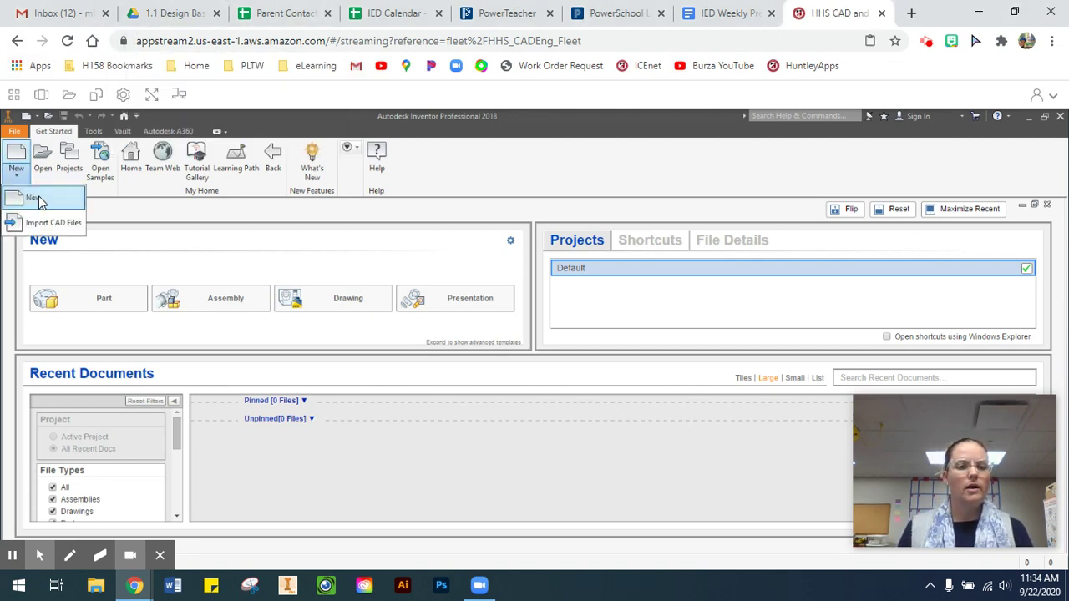
click(198, 266)
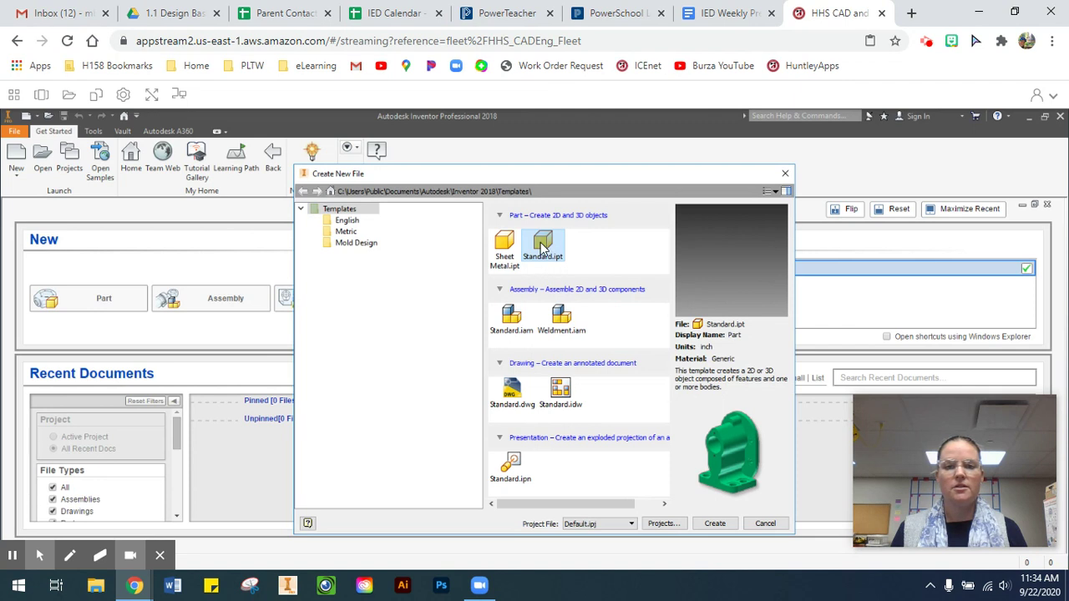
click(719, 523)
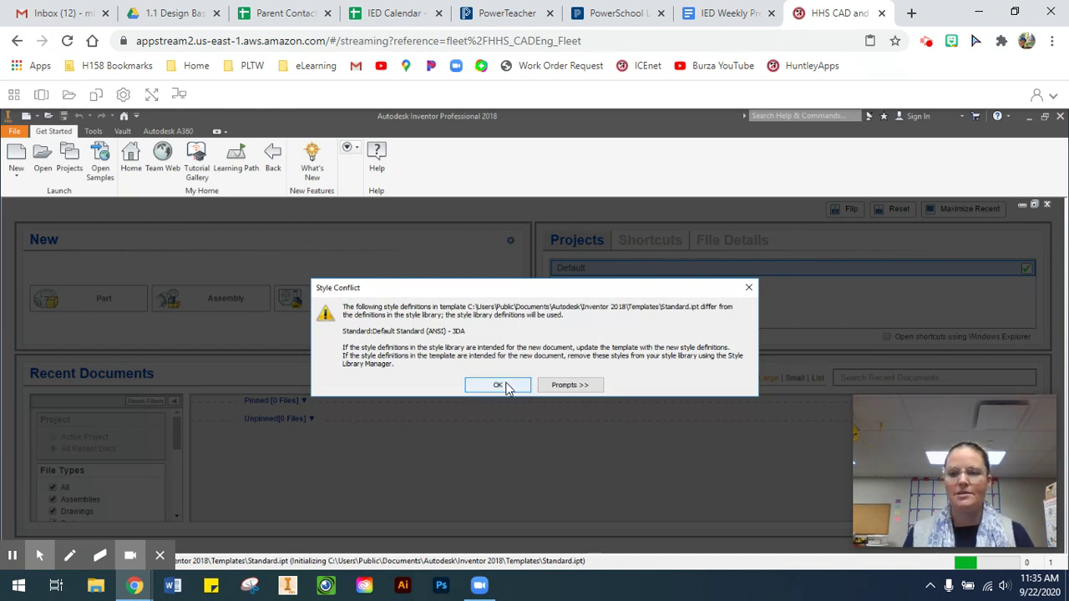
click(506, 386)
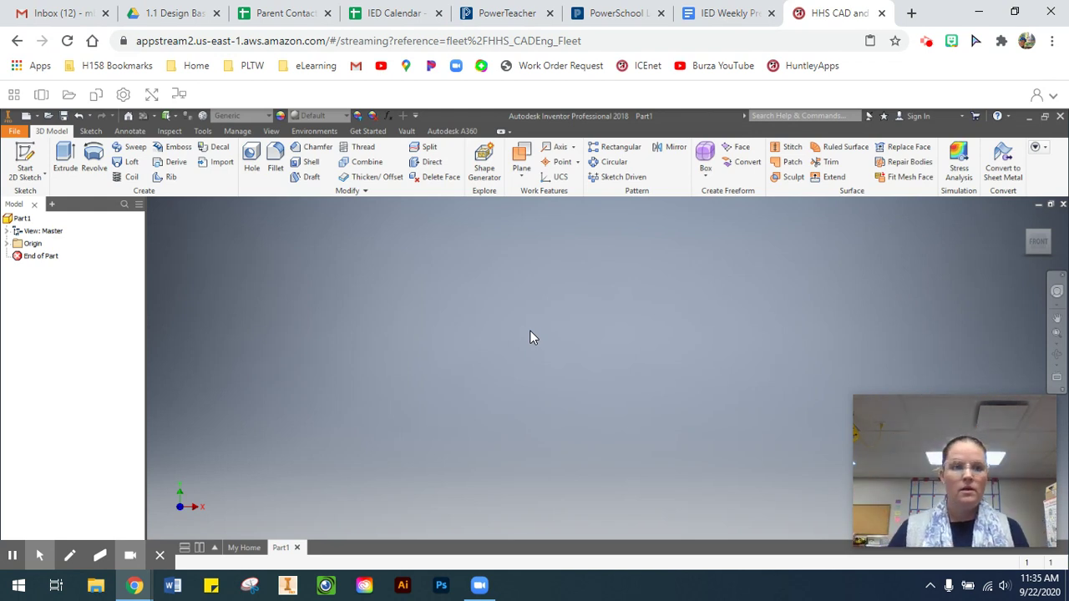
Step: Start a 2D sketch on the XY plane
click(25, 157)
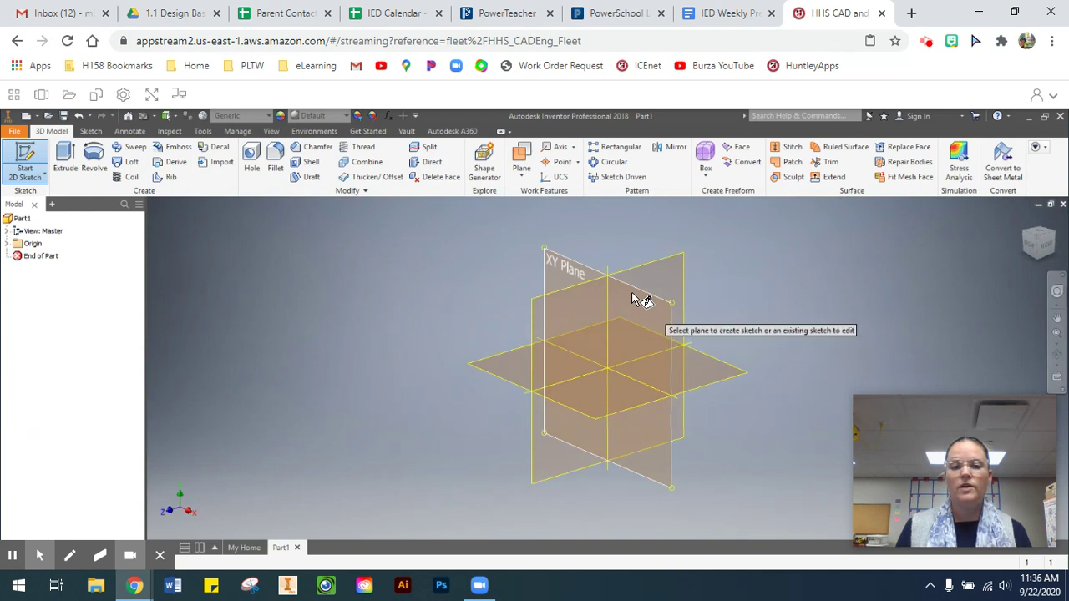
mouse_move(632, 298)
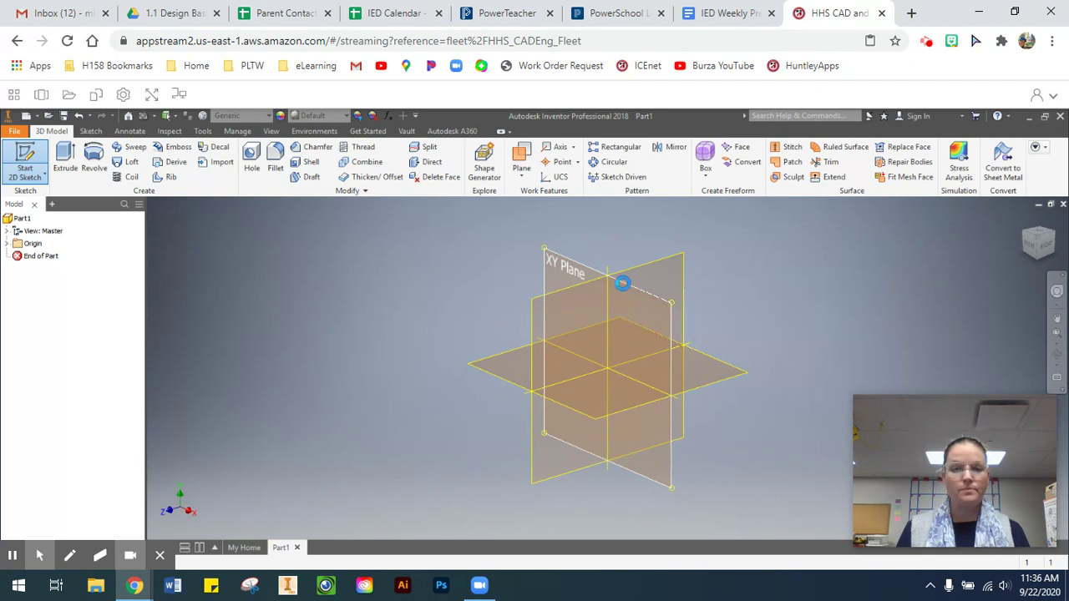
click(634, 332)
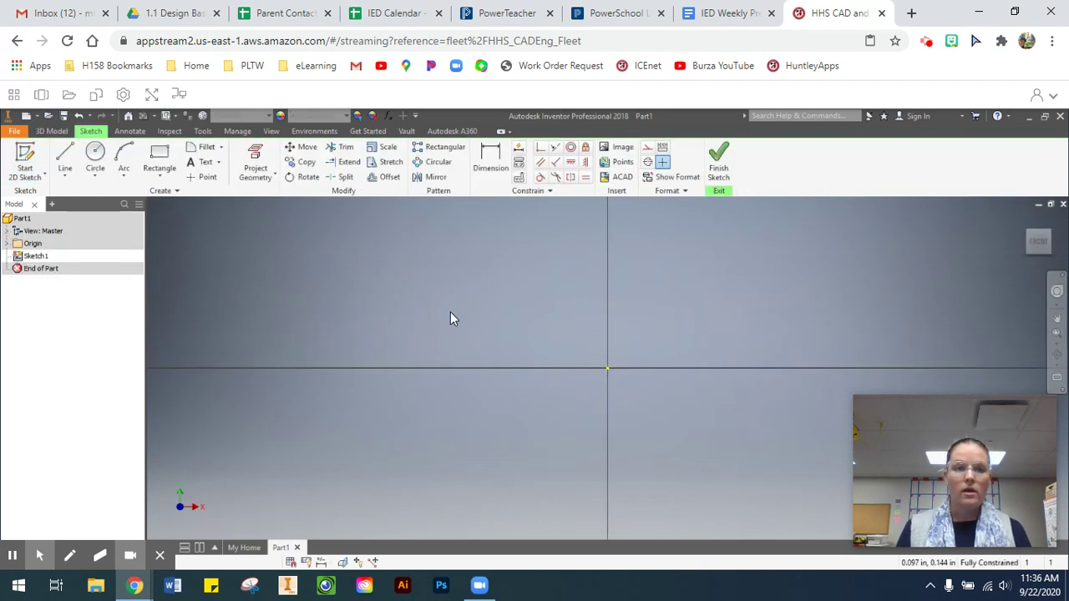
Step: Draw a vertical line 2 in long upward from the origin
click(64, 156)
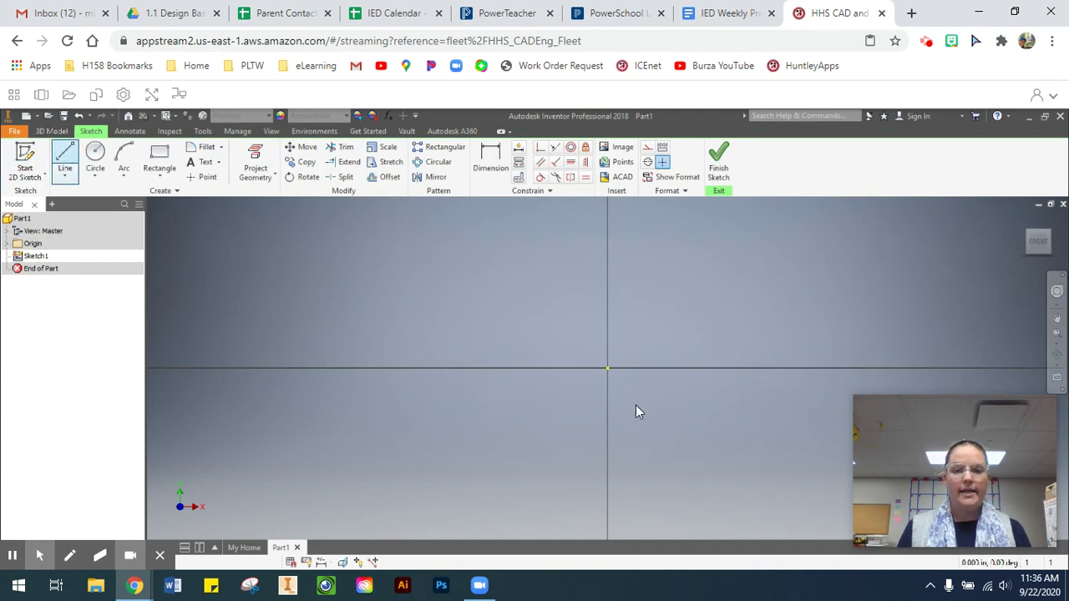
click(607, 368)
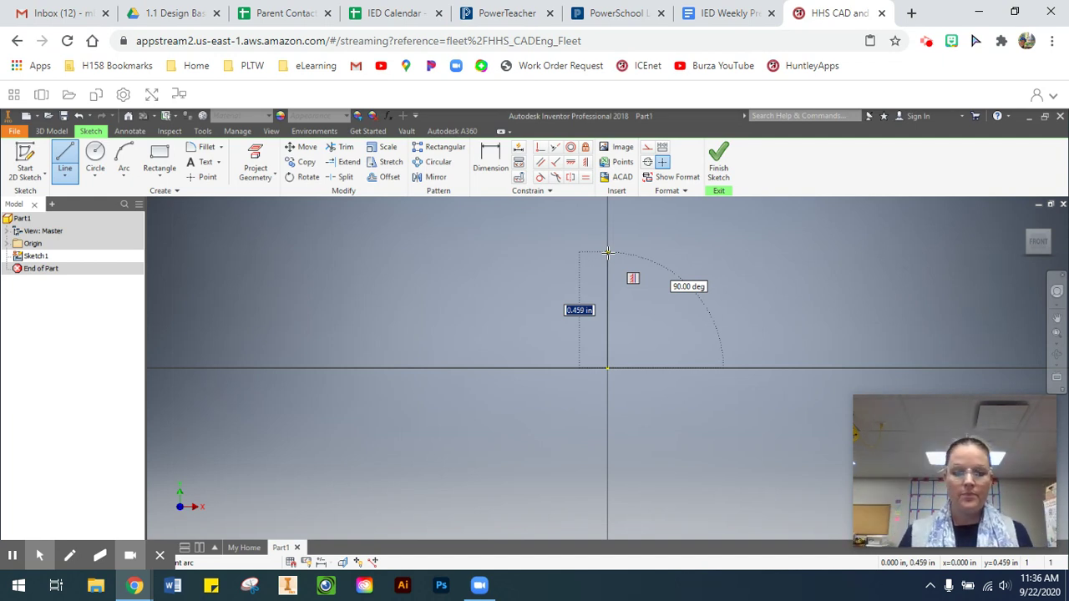
text(2)
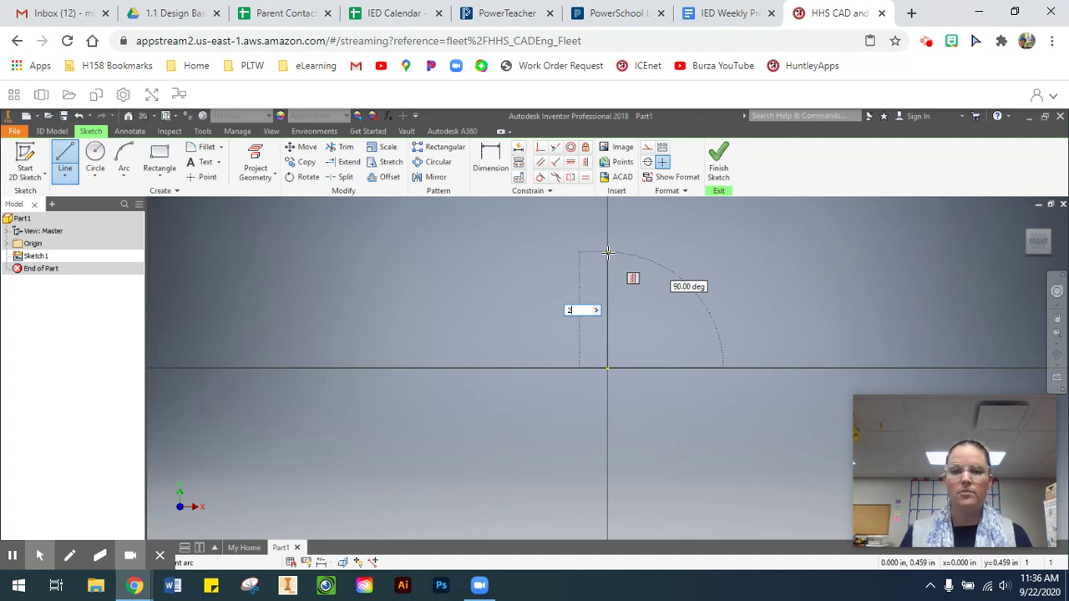
key(Tab)
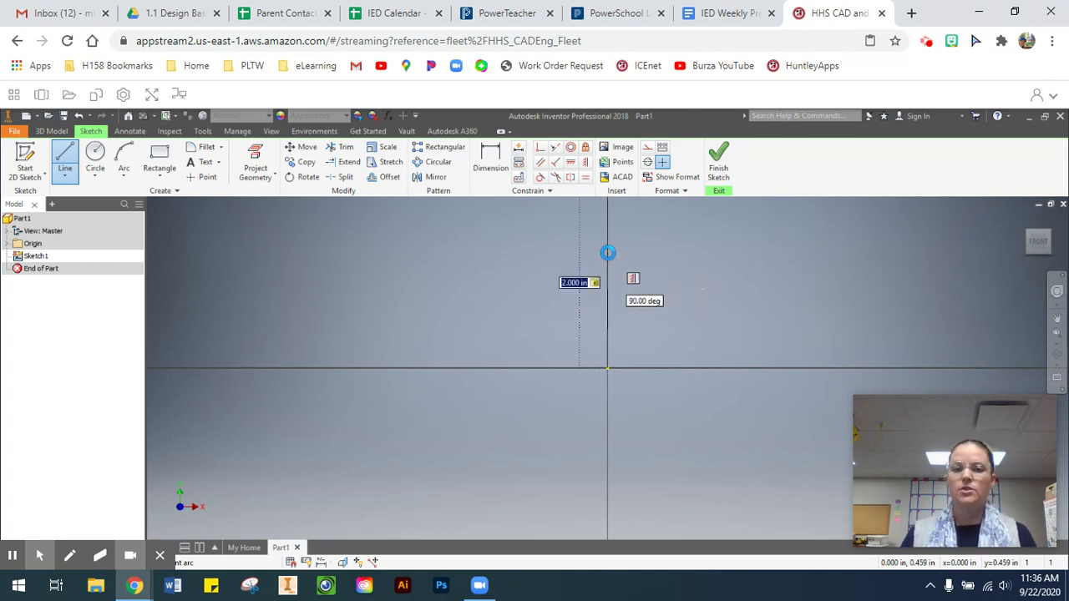
key(Return)
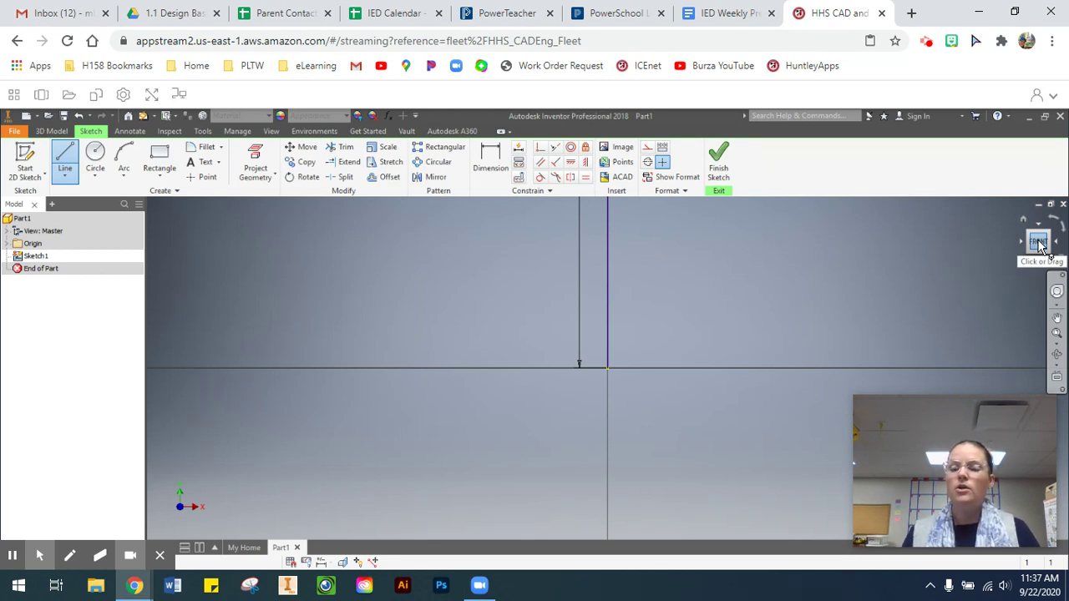
click(1038, 250)
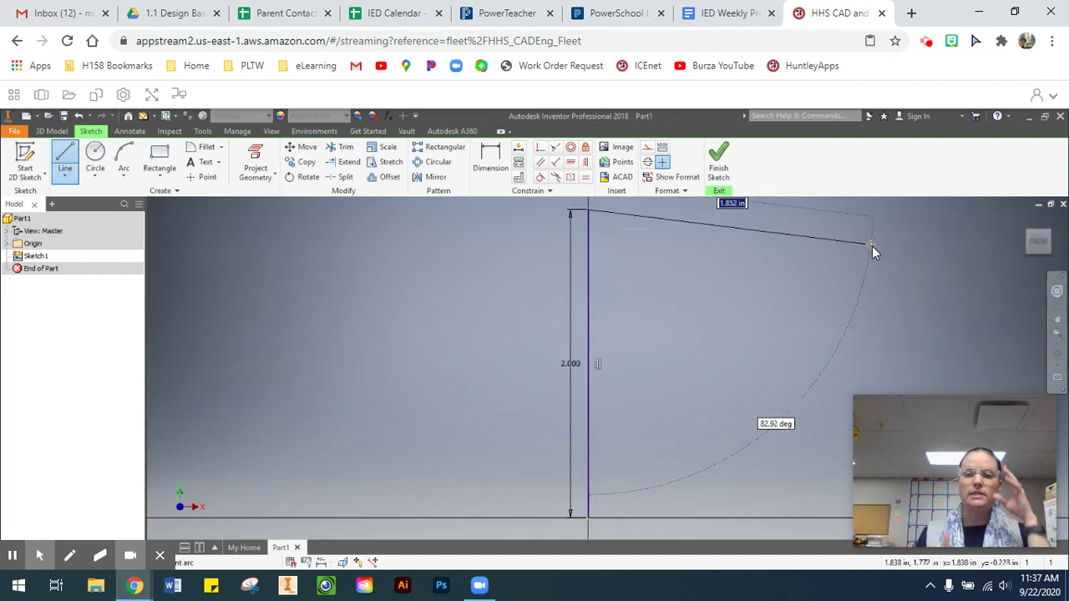
click(1056, 334)
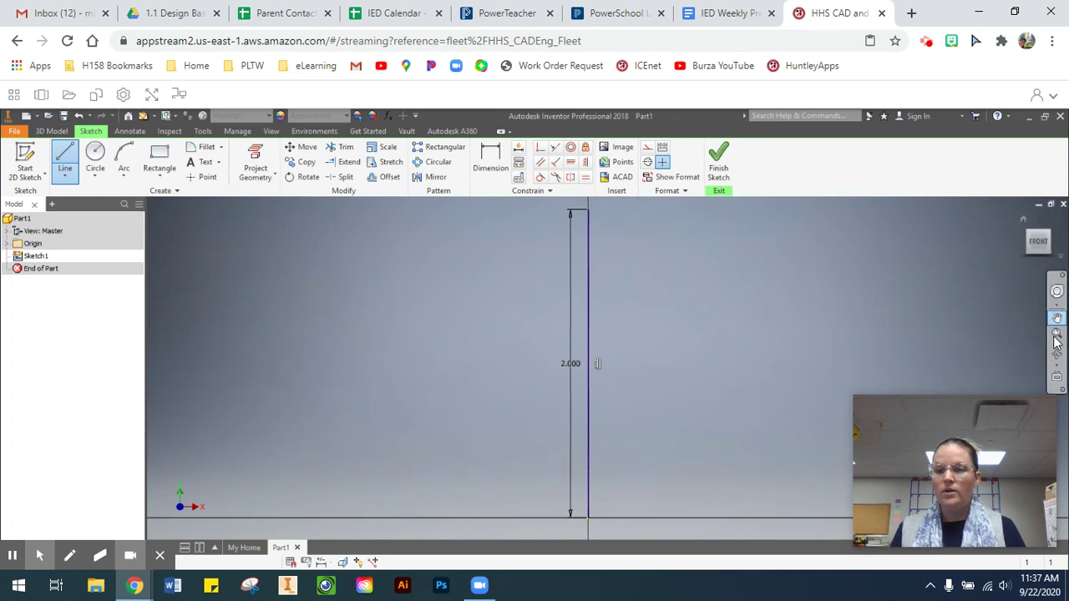
click(1056, 338)
click(1057, 344)
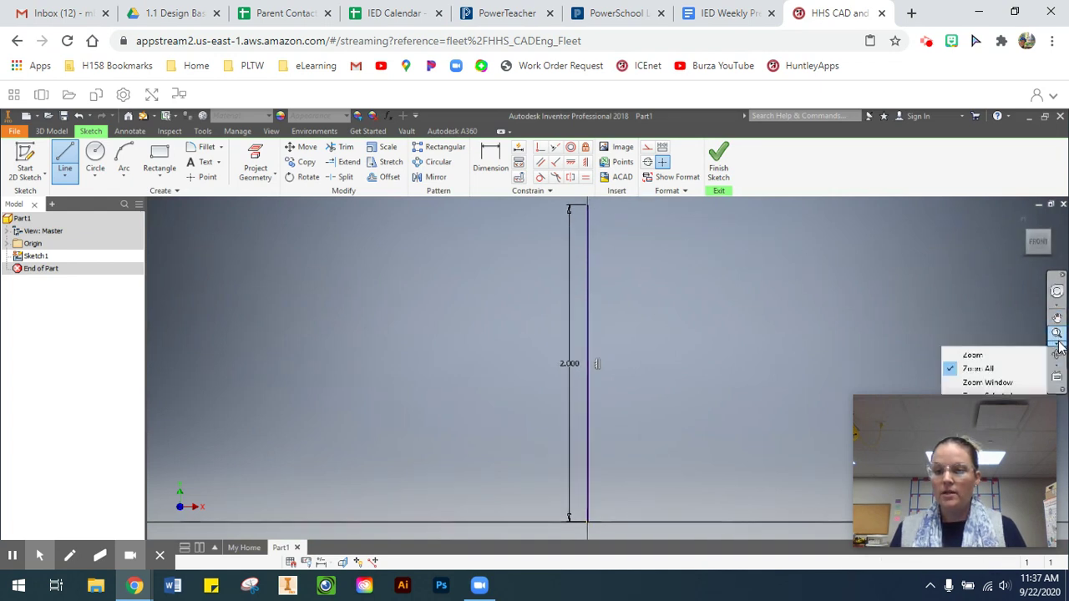
click(1059, 349)
click(1057, 345)
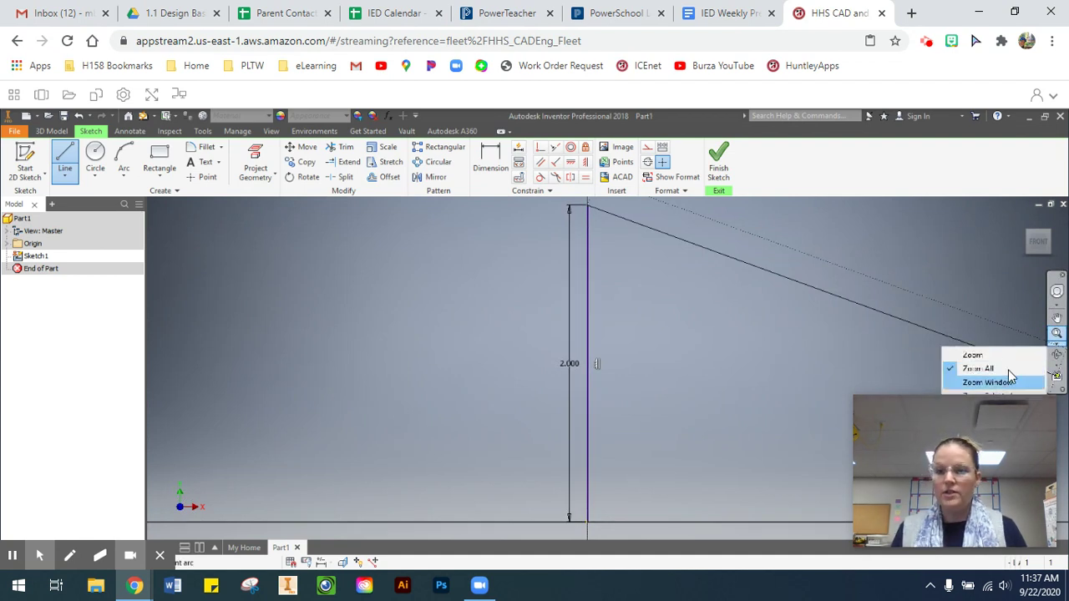
drag(990, 404, 888, 452)
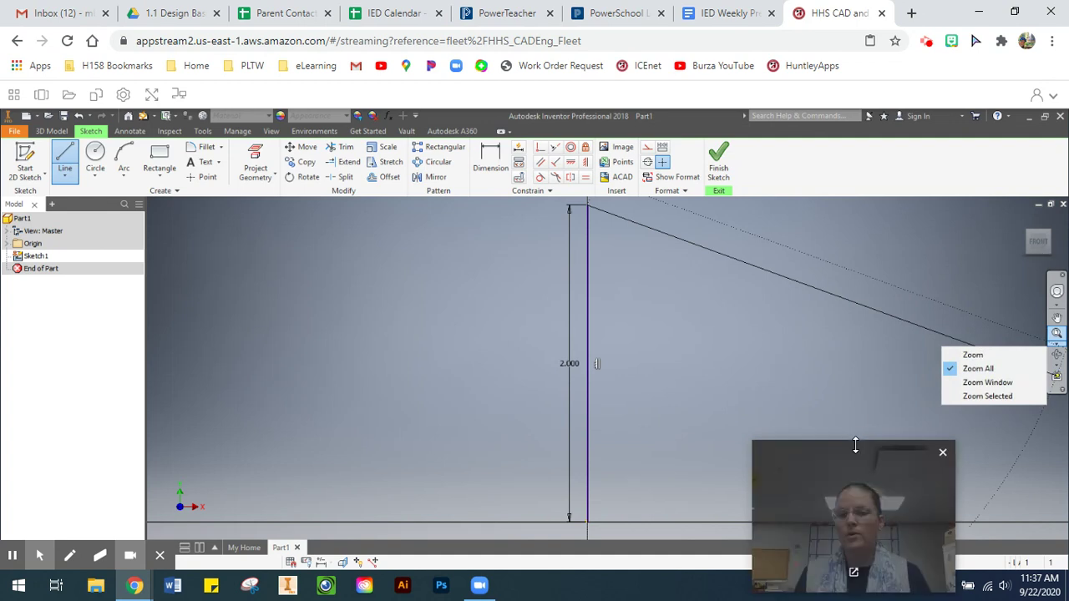
drag(854, 451, 963, 457)
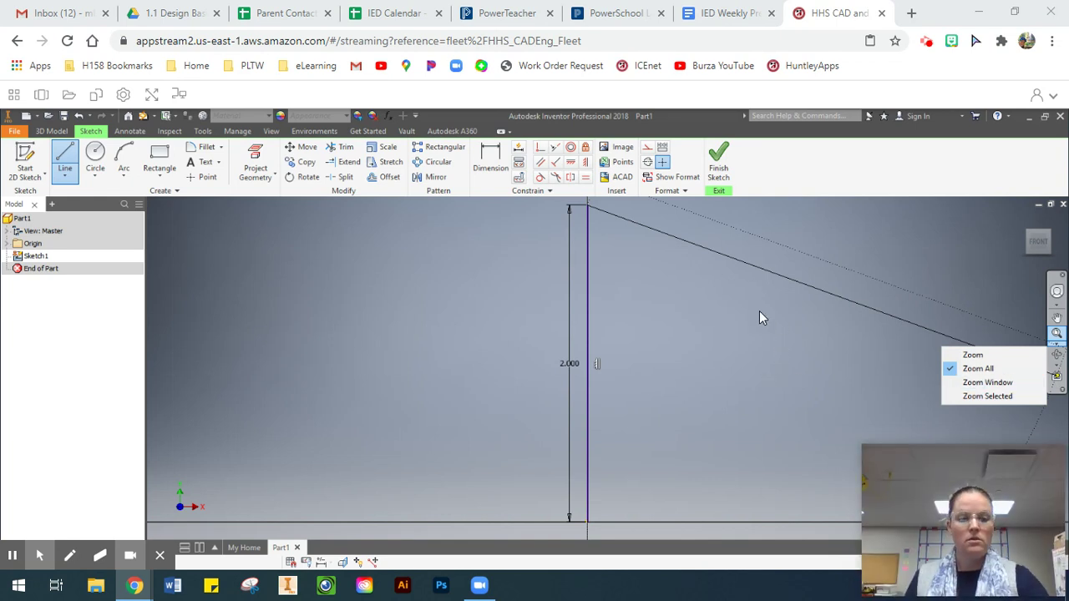
click(933, 263)
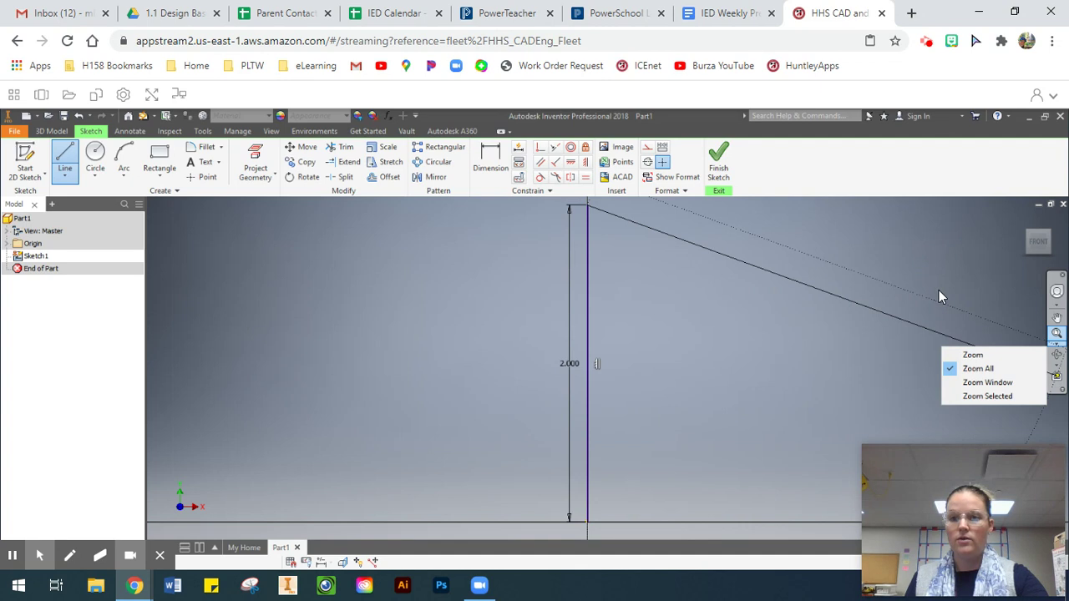
click(979, 326)
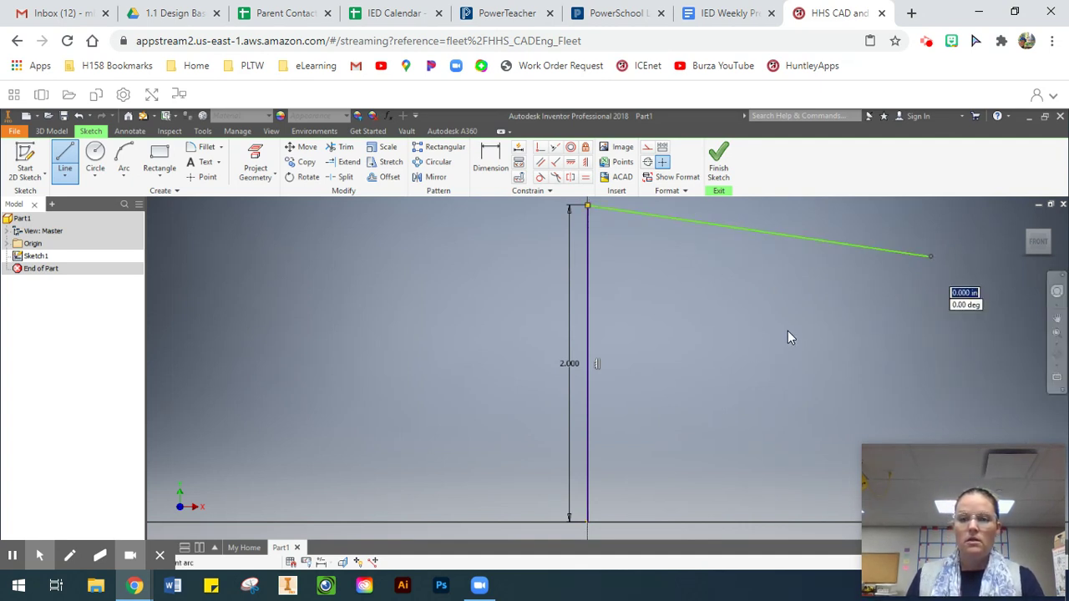
key(Escape)
key(Escape)
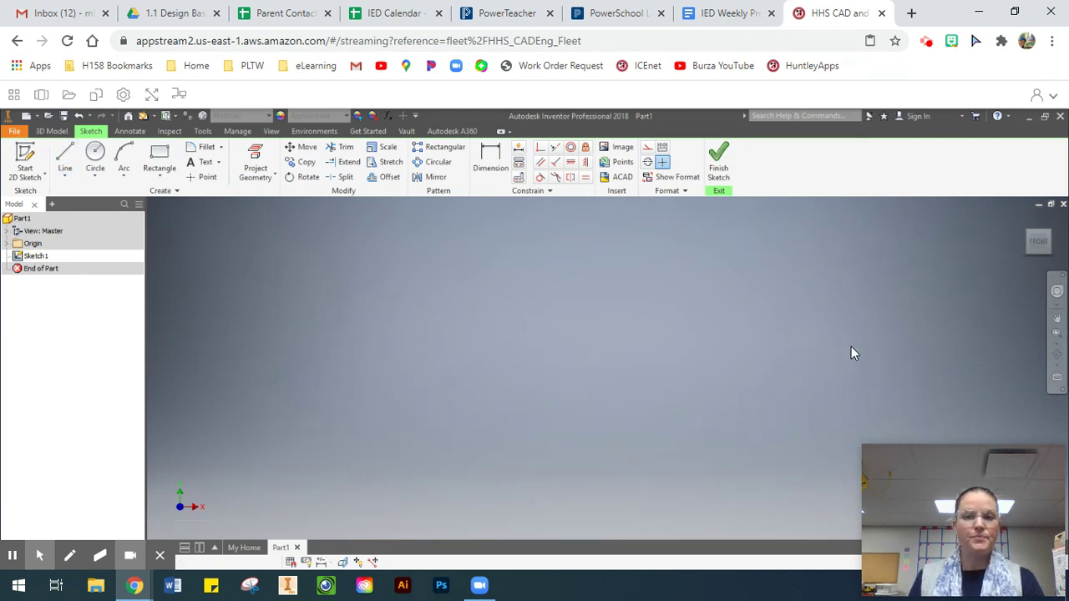
click(1057, 334)
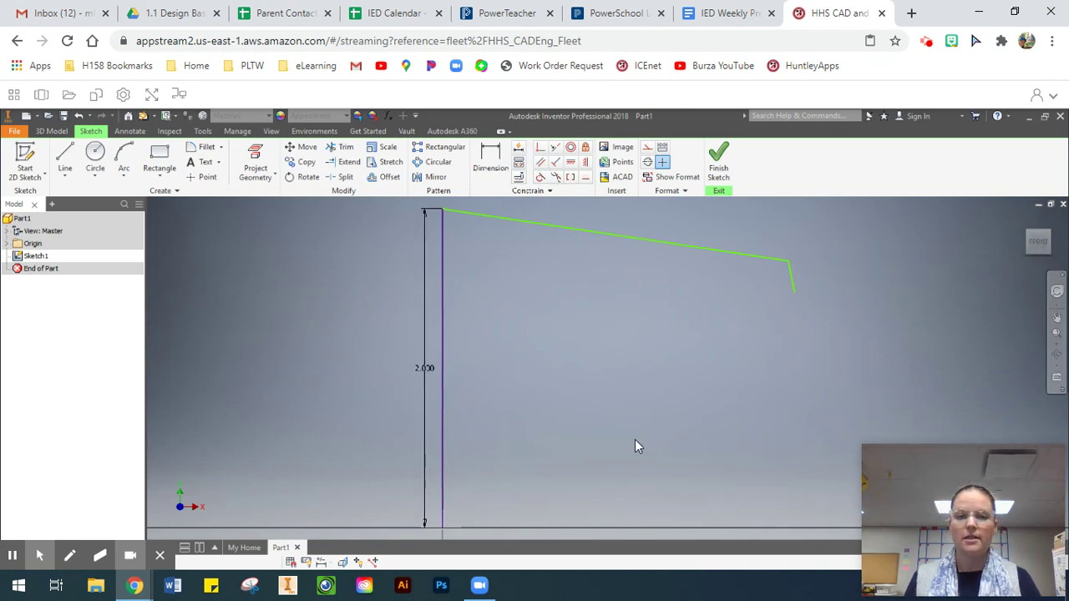
right_click(791, 278)
click(793, 288)
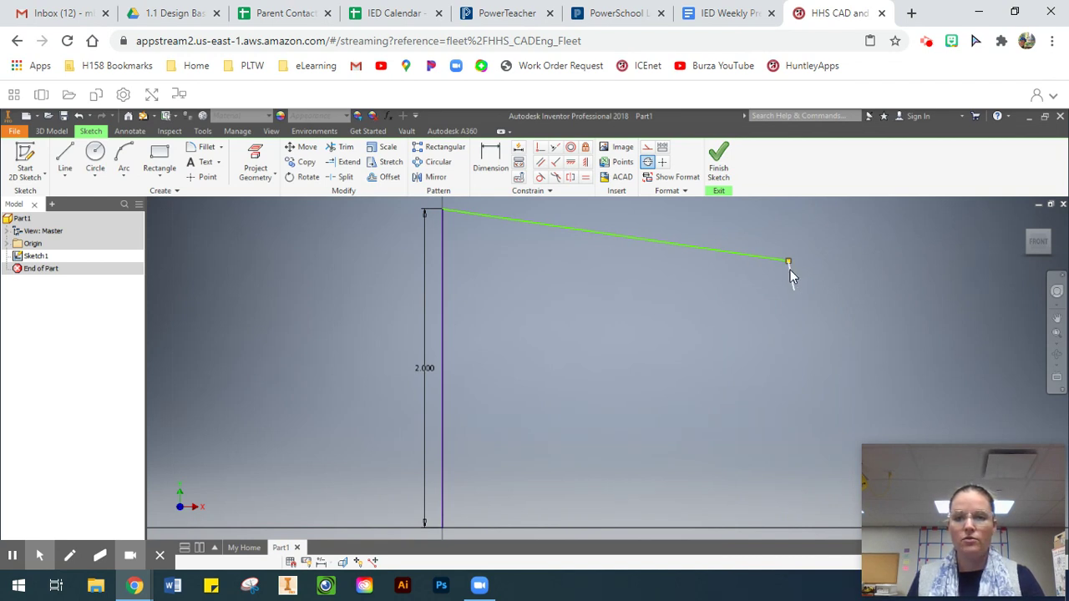
click(662, 162)
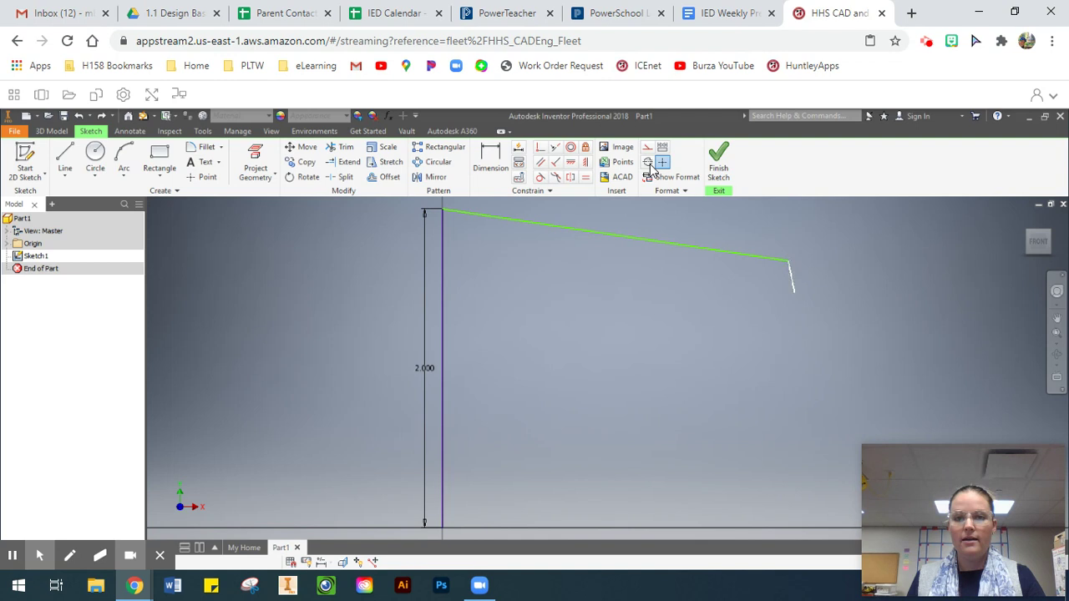
Step: Delete the short stray segment and the slanted line attached to the upper end of the vertical line
right_click(793, 280)
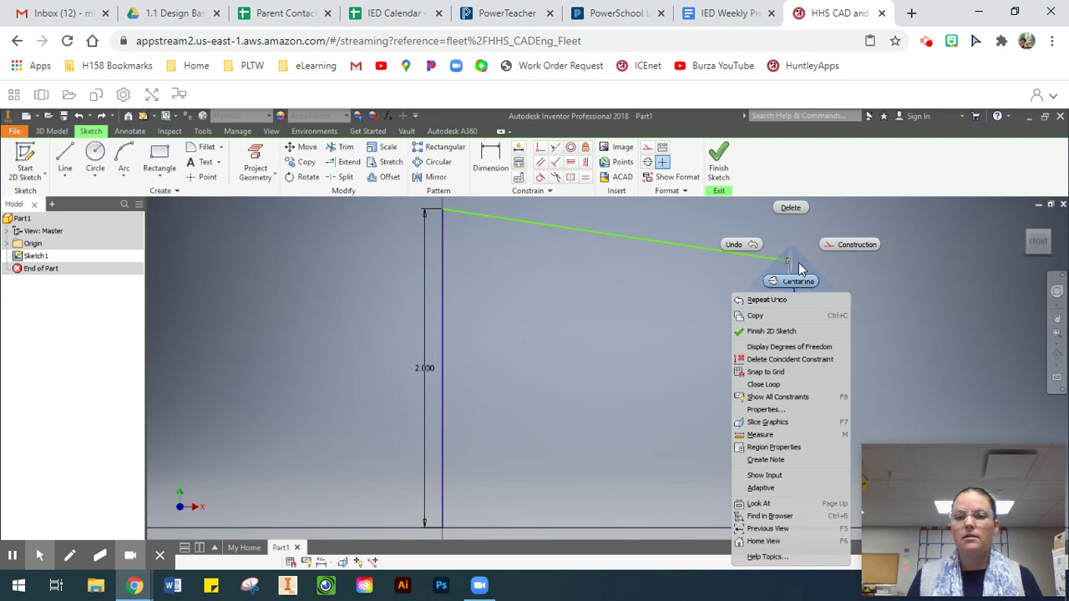
click(787, 210)
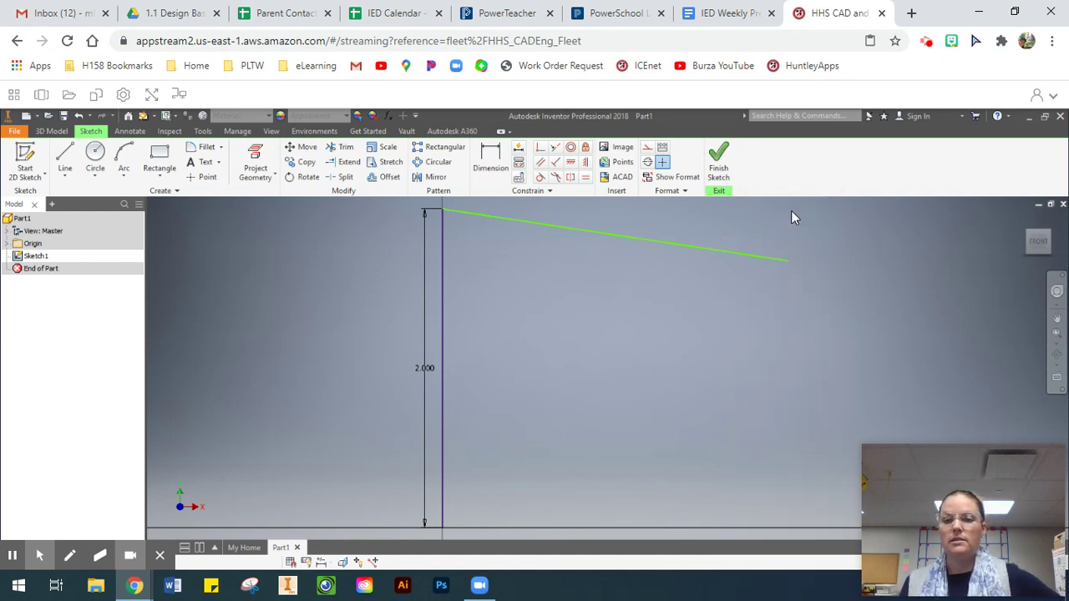
click(754, 259)
right_click(753, 260)
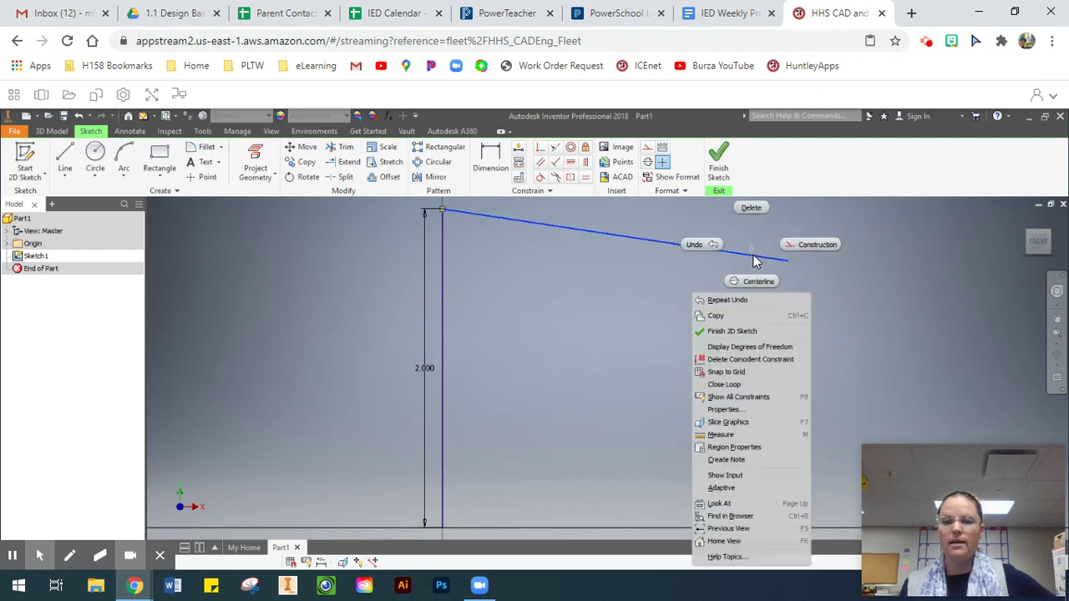
click(755, 211)
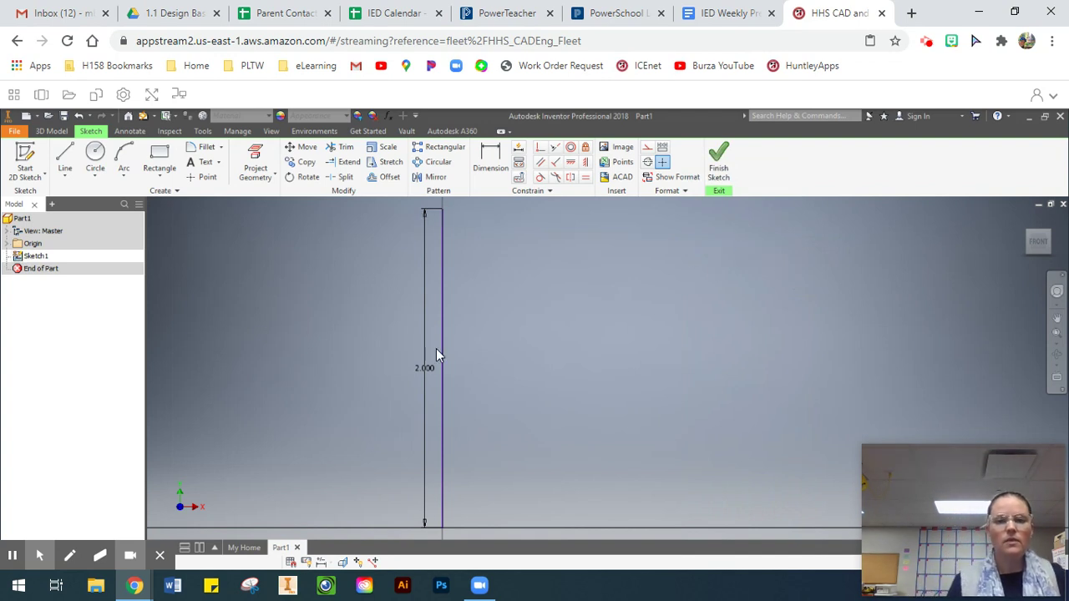
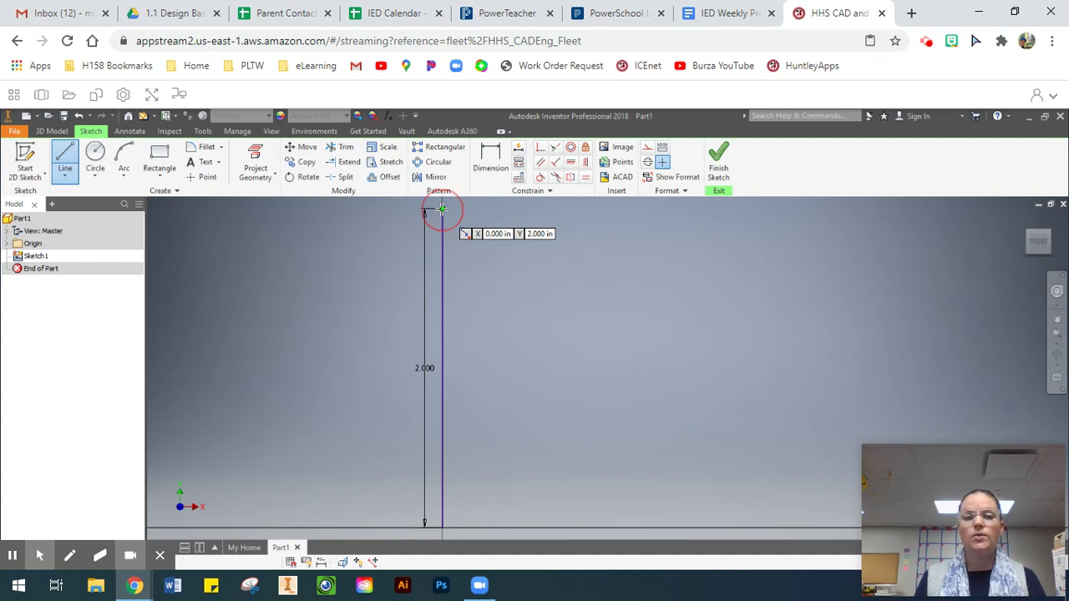
Step: Draw a 2 in horizontal line rightward from the vertical line's upper end, continued by a 1 in vertical line downward
click(442, 208)
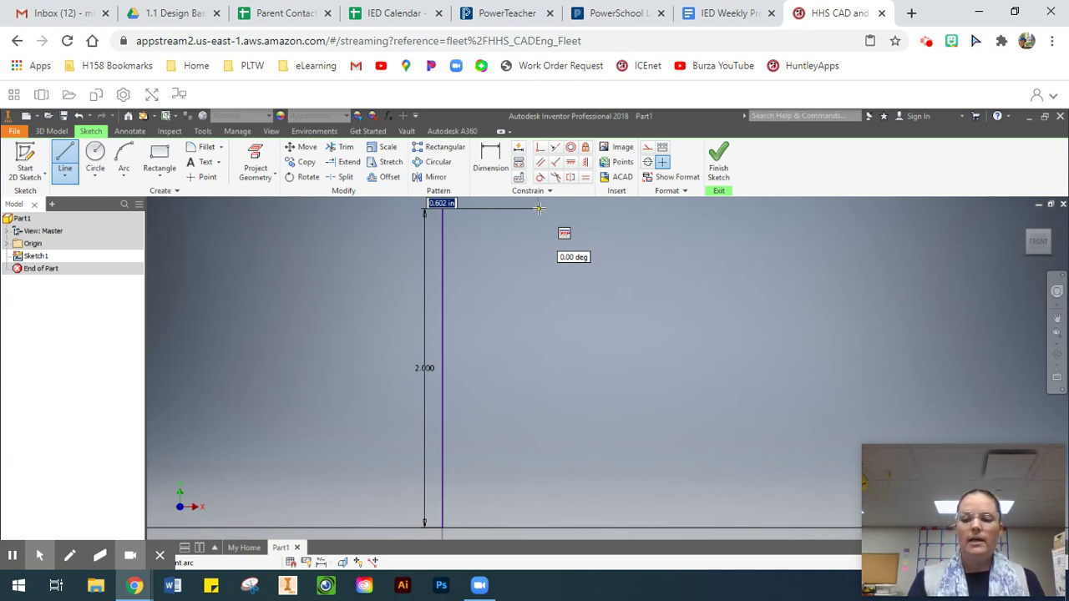
text(2)
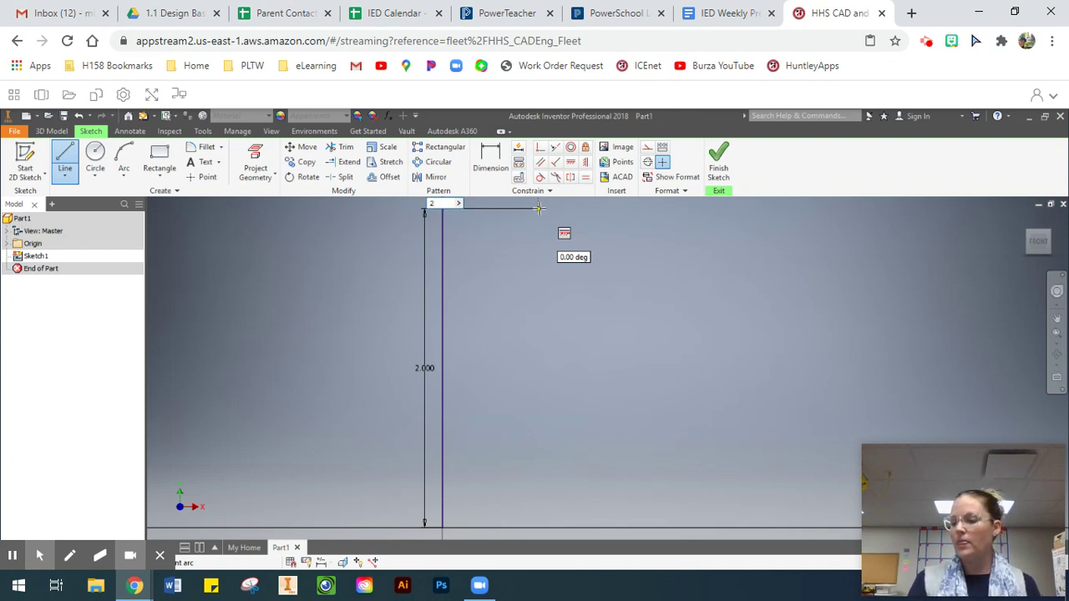
key(Return)
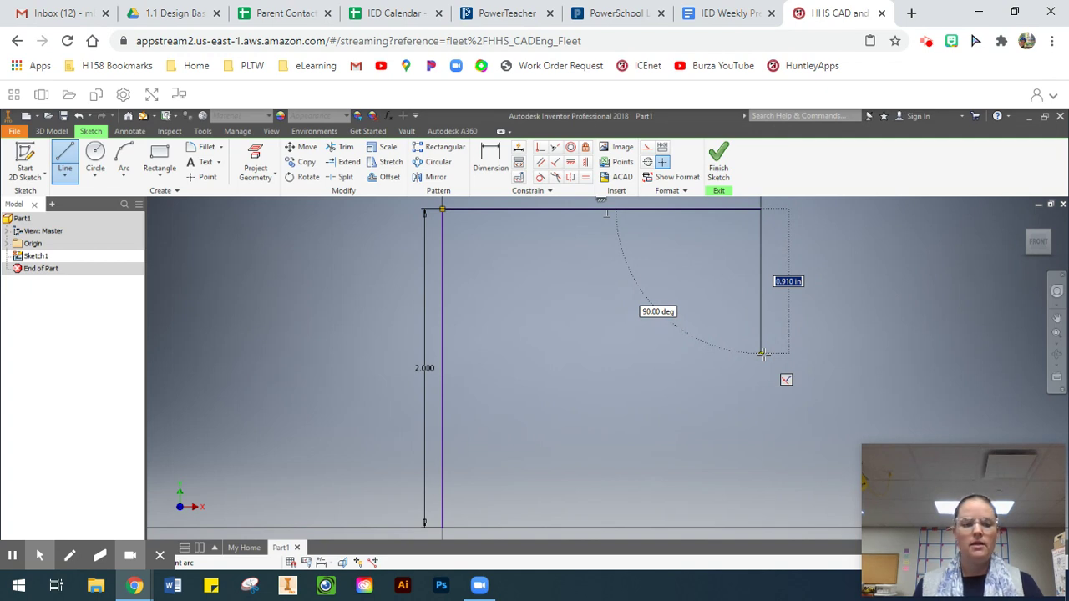
text(1)
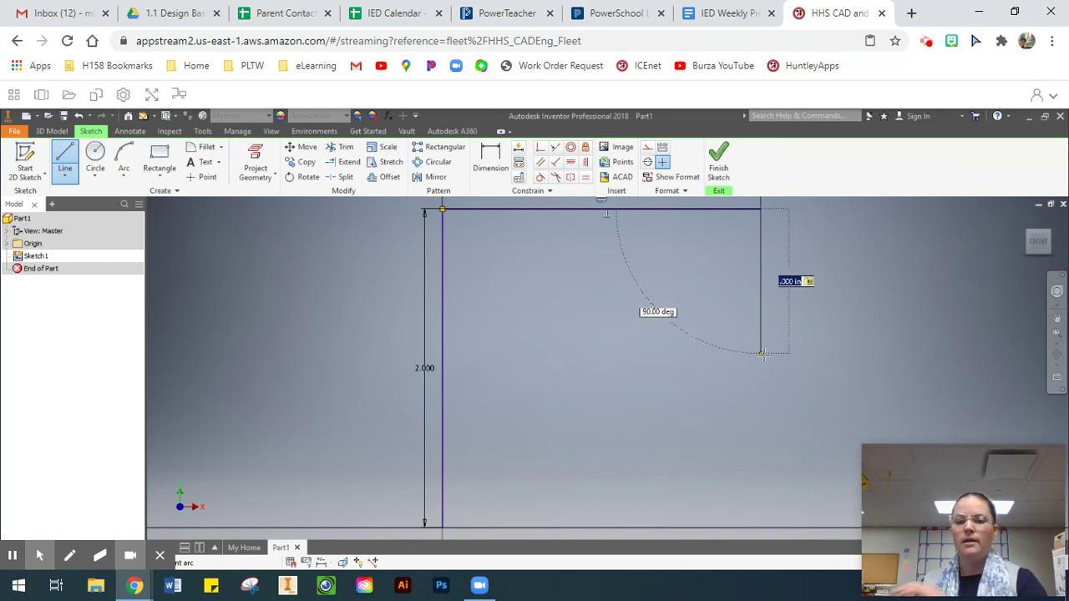
key(Return)
Step: Complete the stepped profile with a 1 in horizontal line, a vertical line down to the axis and a closing line to the origin, and finish the sketch
drag(762, 354, 886, 369)
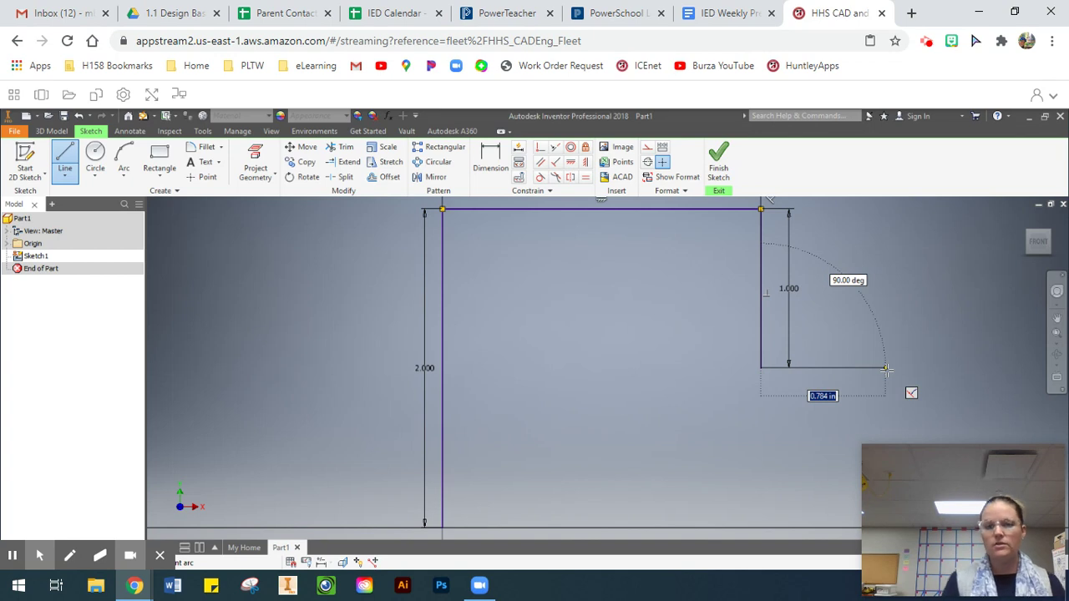
drag(886, 369, 885, 367)
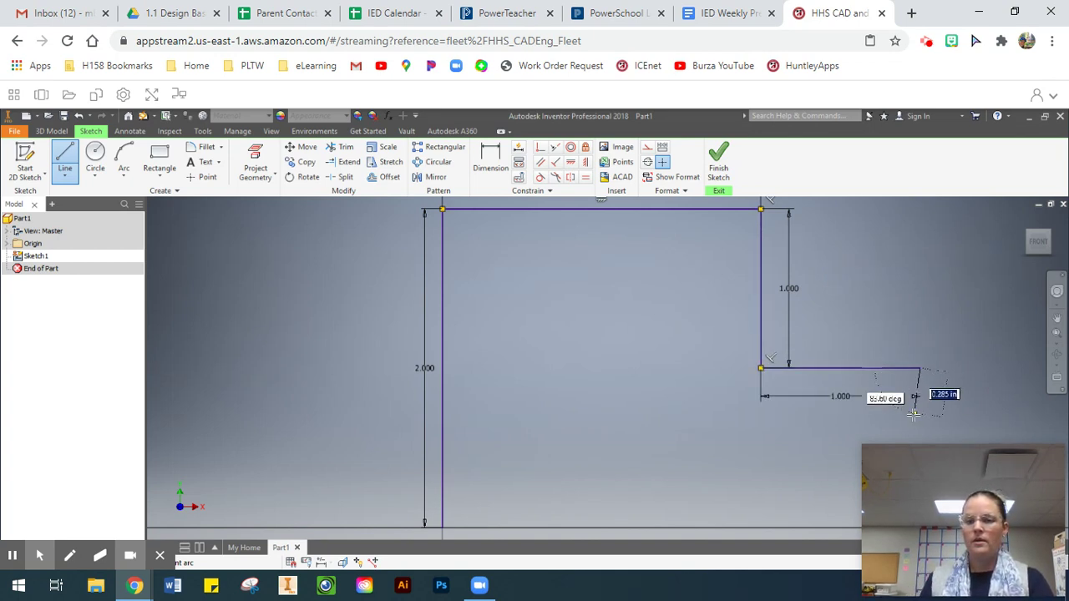
mouse_move(911, 406)
middle_down()
mouse_move(871, 289)
mouse_move(876, 250)
mouse_move(877, 261)
middle_up()
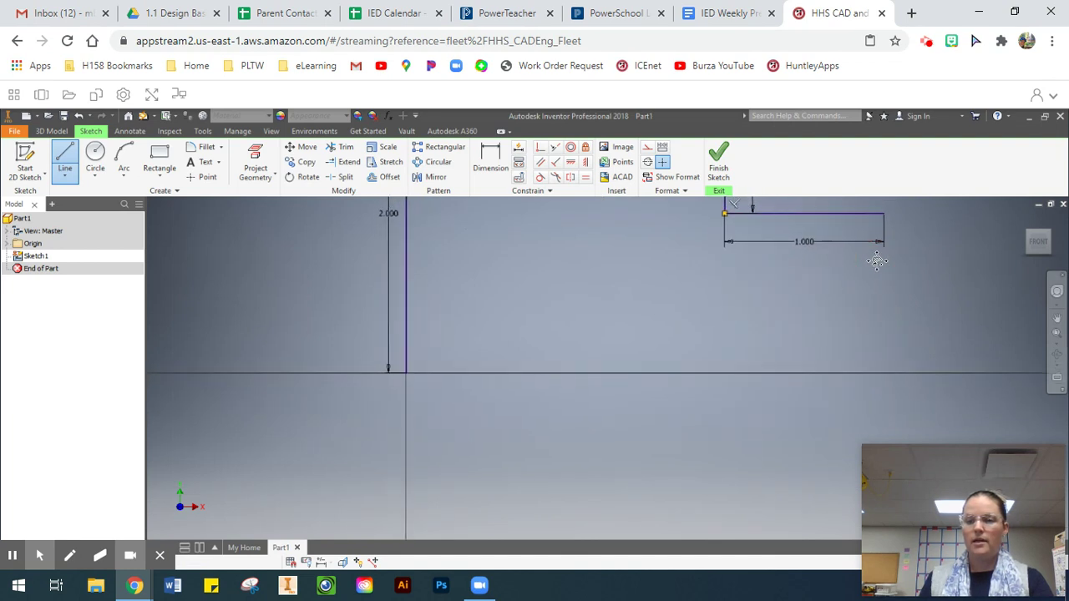
click(887, 376)
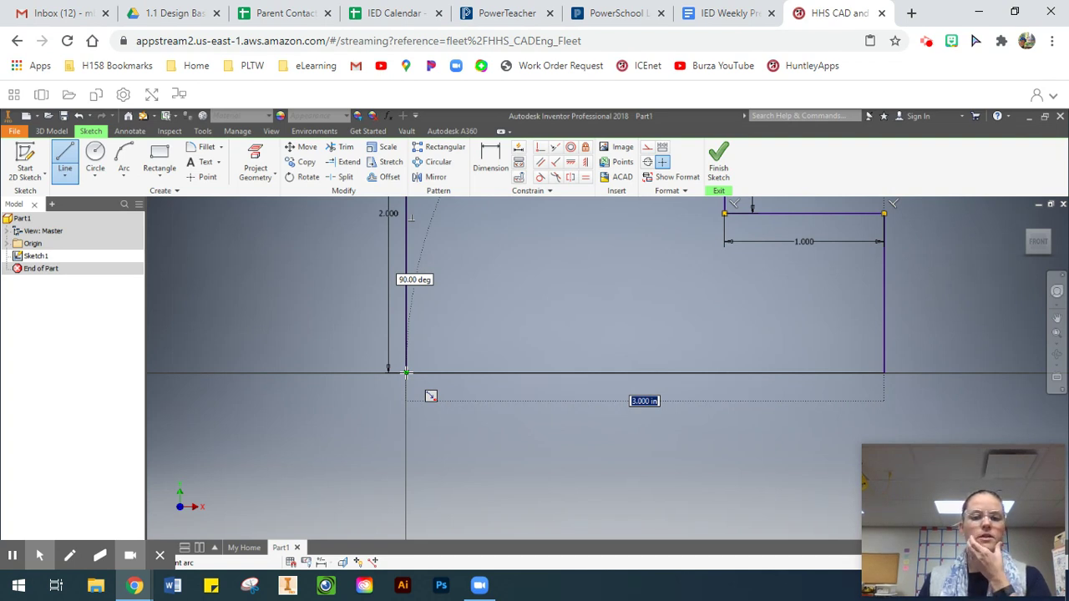
click(406, 372)
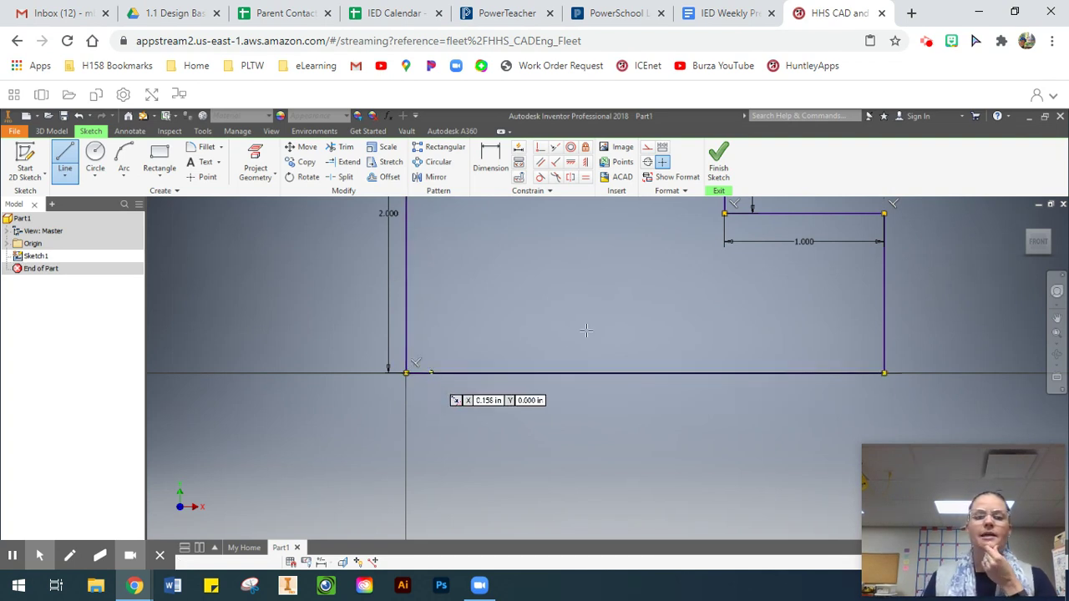
click(1043, 251)
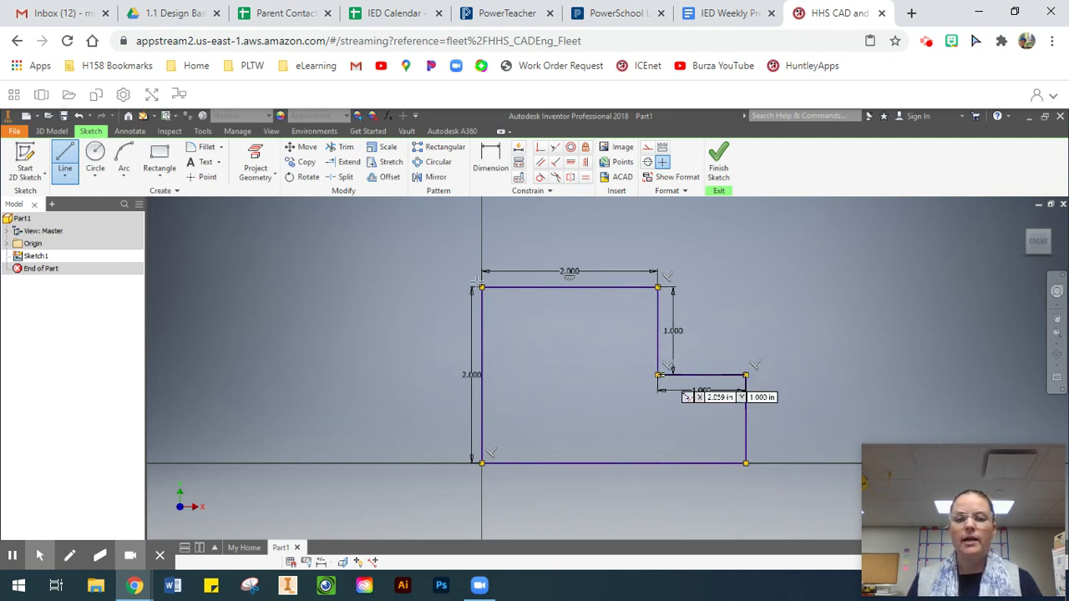
click(717, 173)
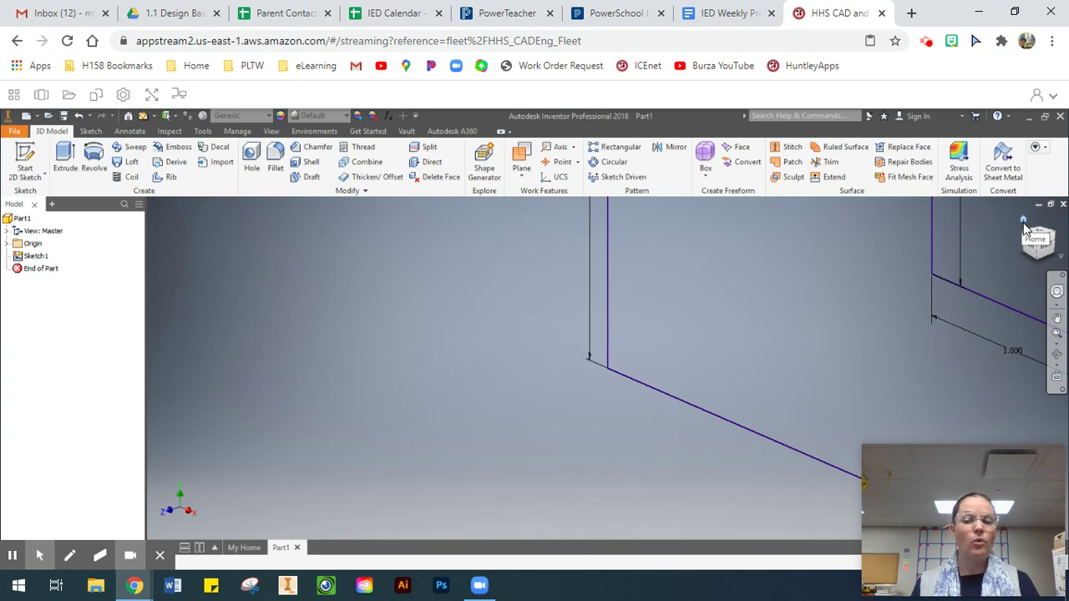
Step: Extrude the closed stepped profile by a distance of 1 in as a solid
click(1024, 222)
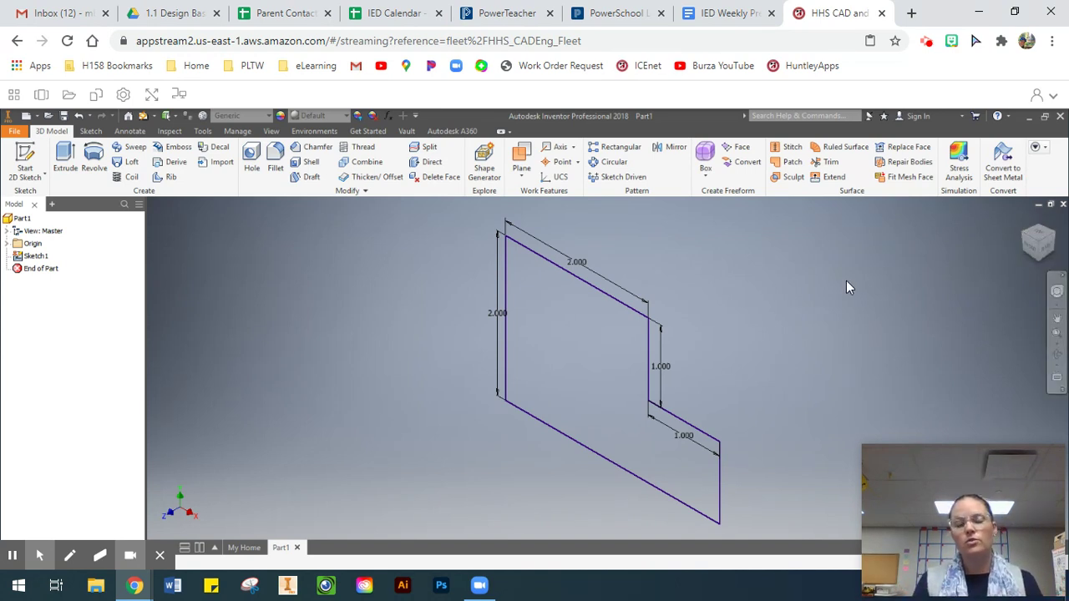
click(69, 157)
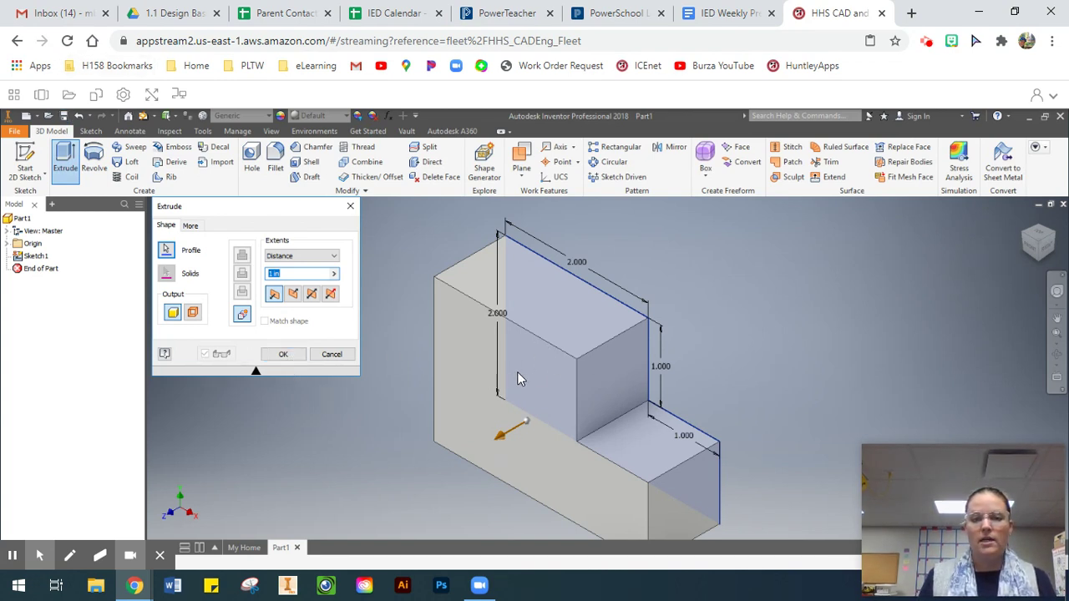
click(166, 249)
click(527, 386)
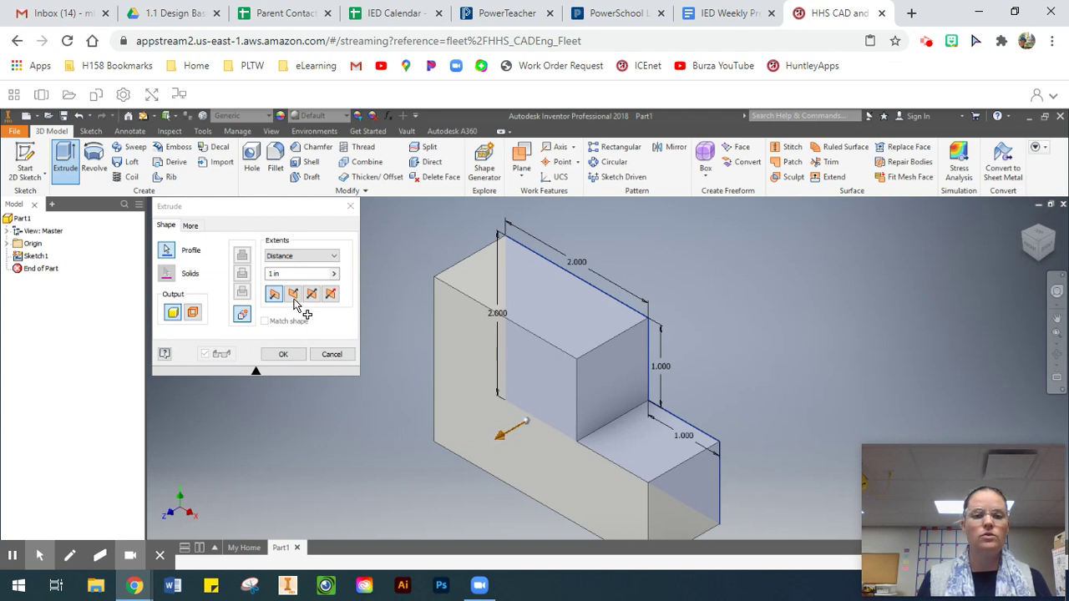
click(283, 274)
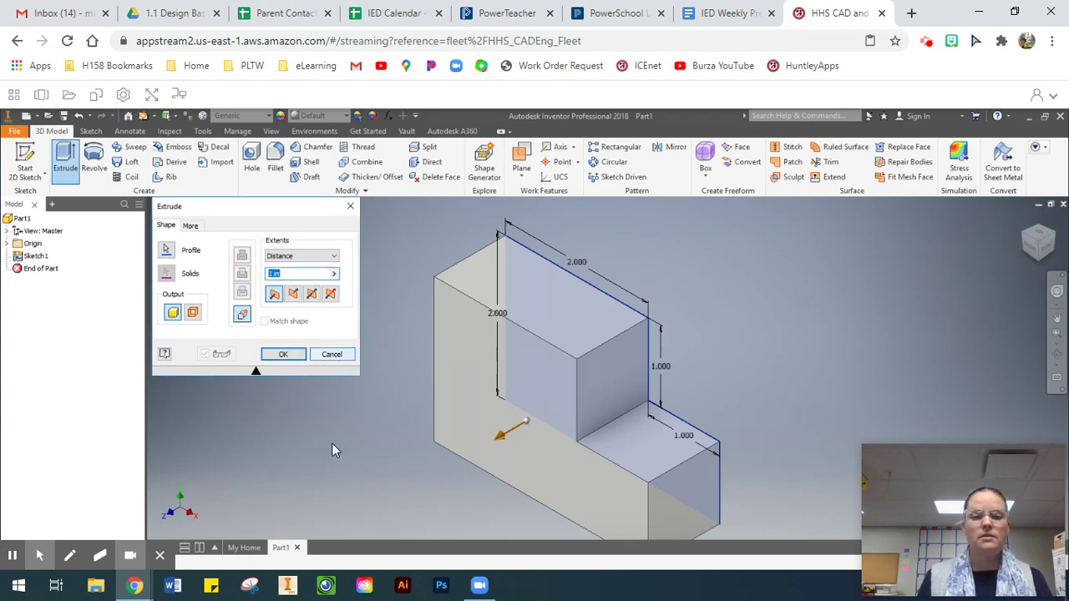
click(281, 356)
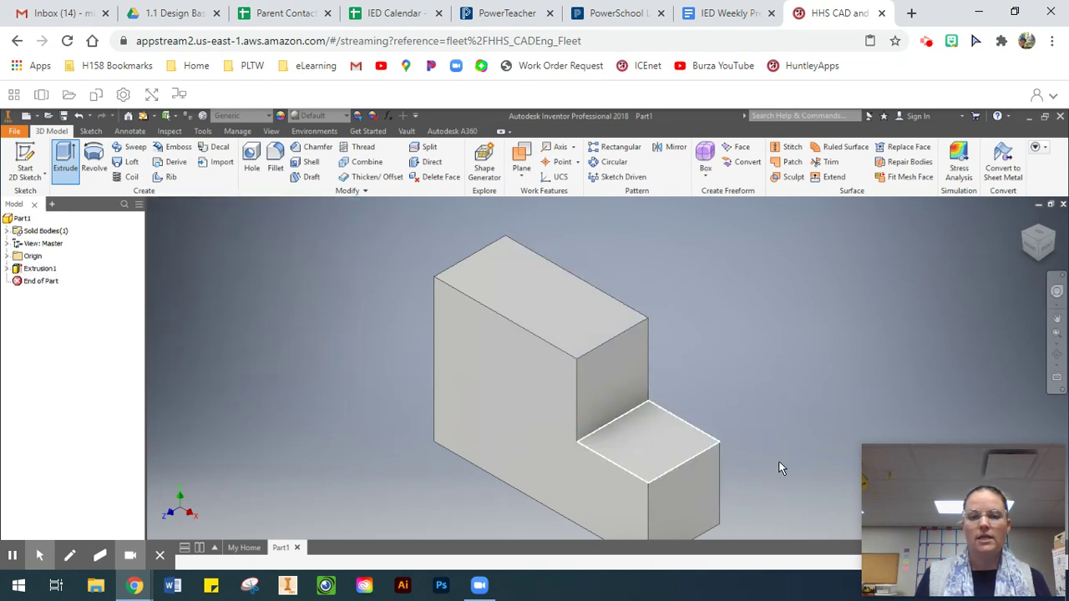
middle_drag(606, 427, 616, 398)
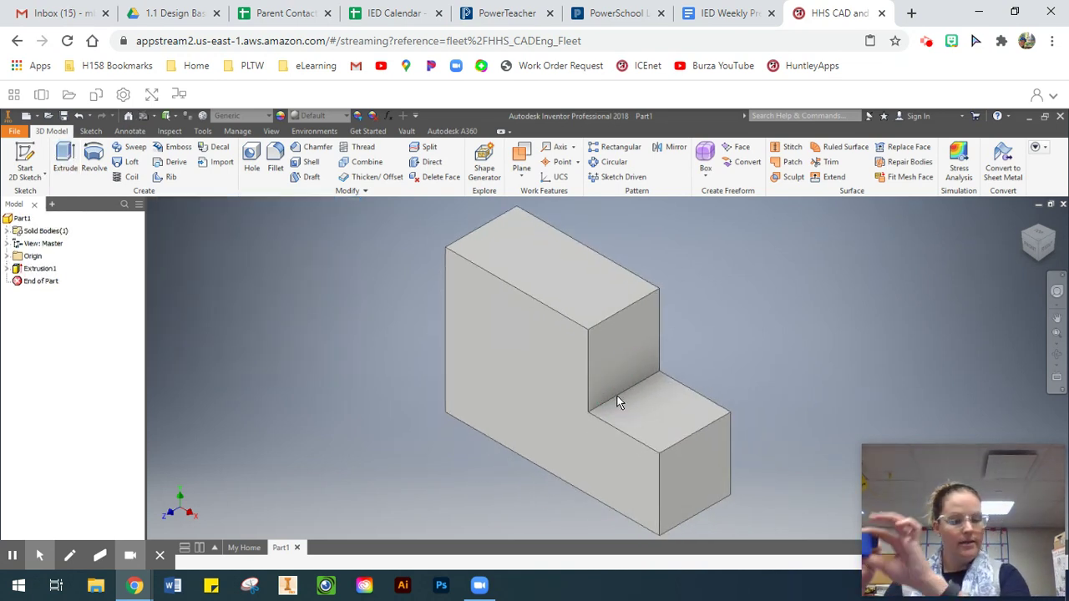
Step: Start a new 2D sketch on the front face of the stepped block
mouse_move(616, 401)
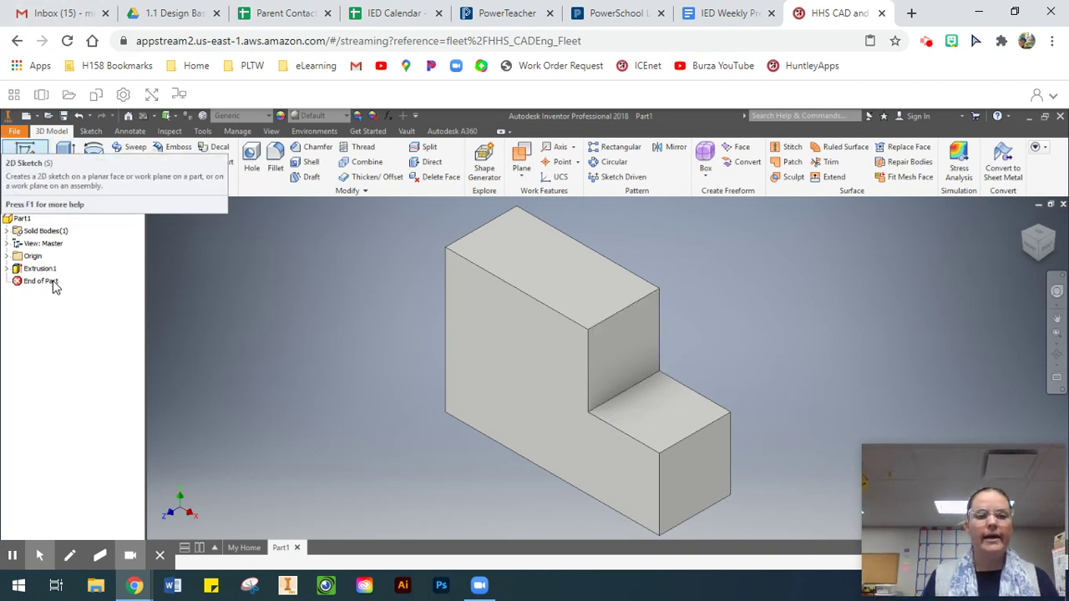
click(6, 269)
click(6, 269)
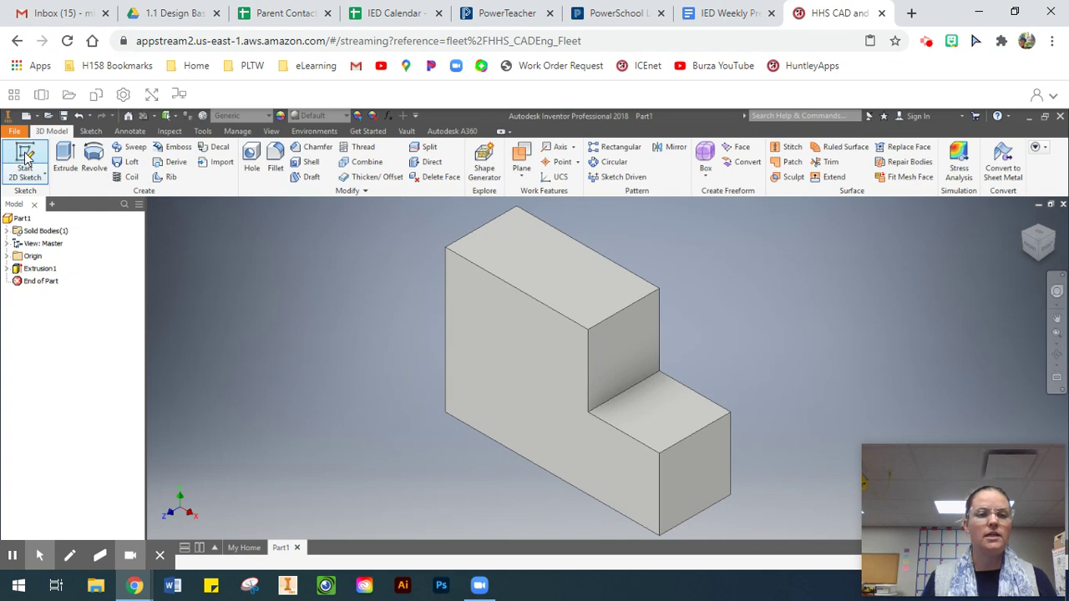
click(25, 157)
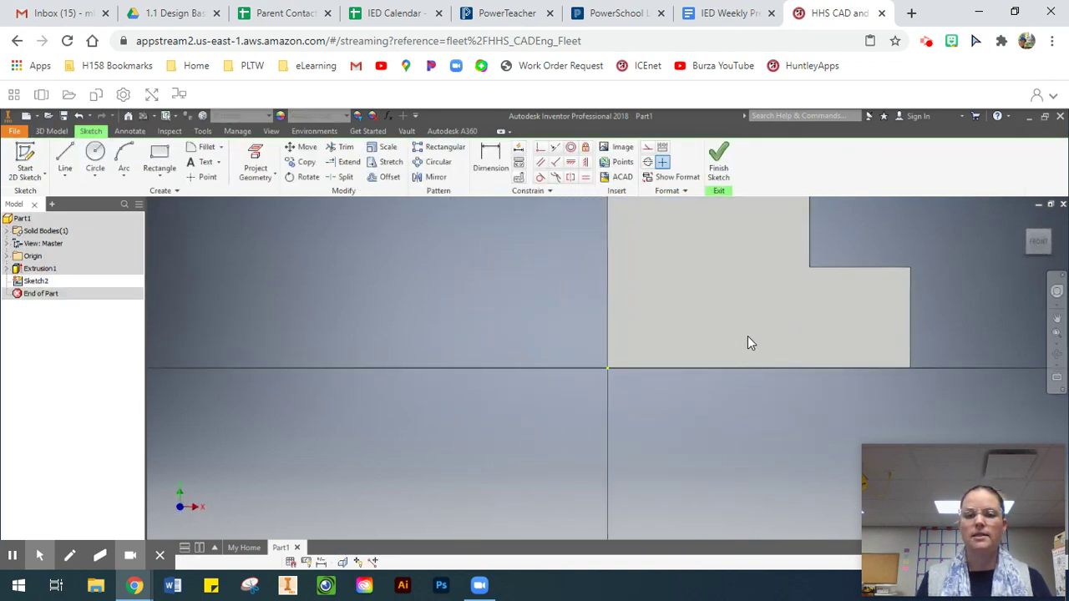
scroll(747, 342, down, 3)
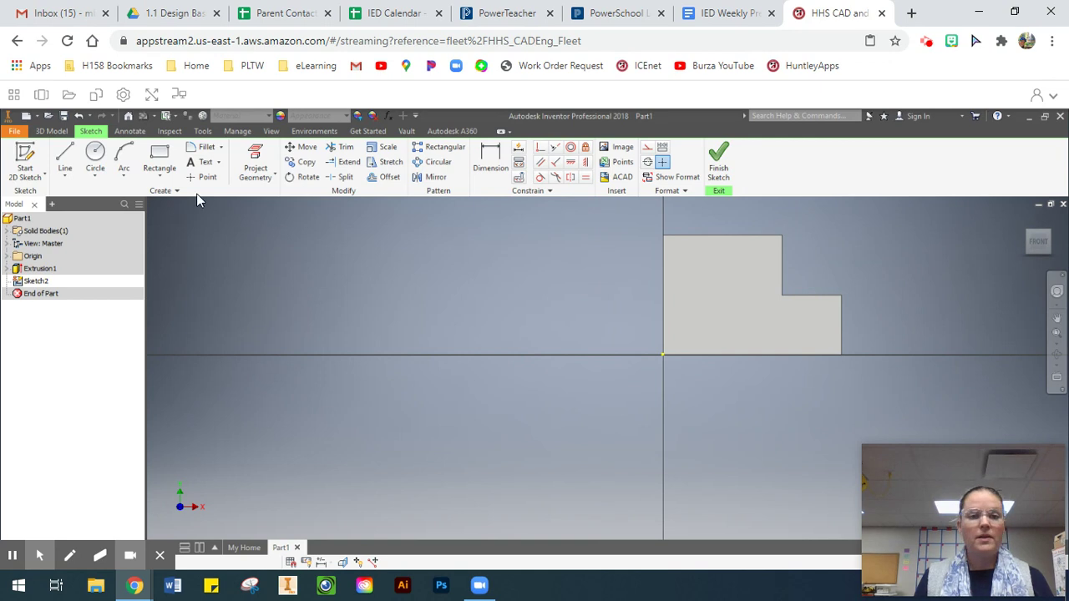
Step: Draw a 1 in by 1 in rectangle inward from the outer upper corner of the block's taller section, beside the step
click(158, 155)
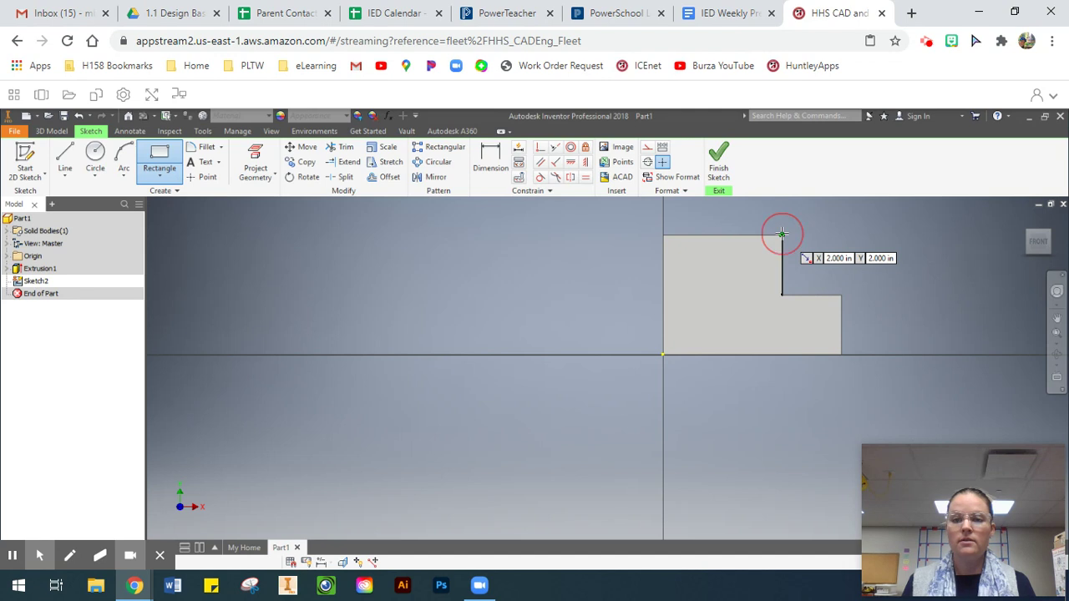
click(781, 234)
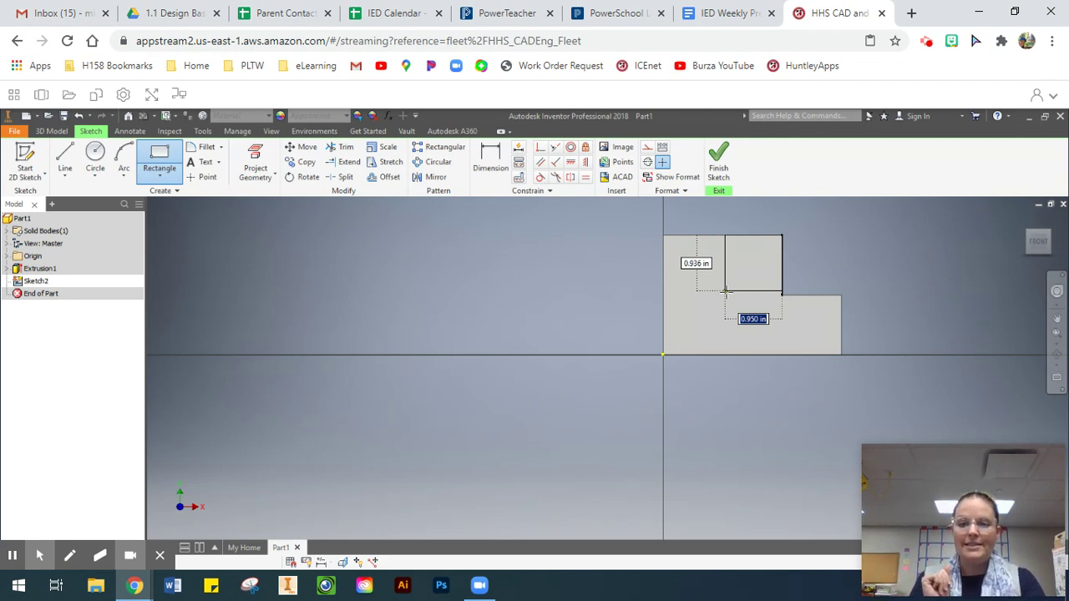
text(1)
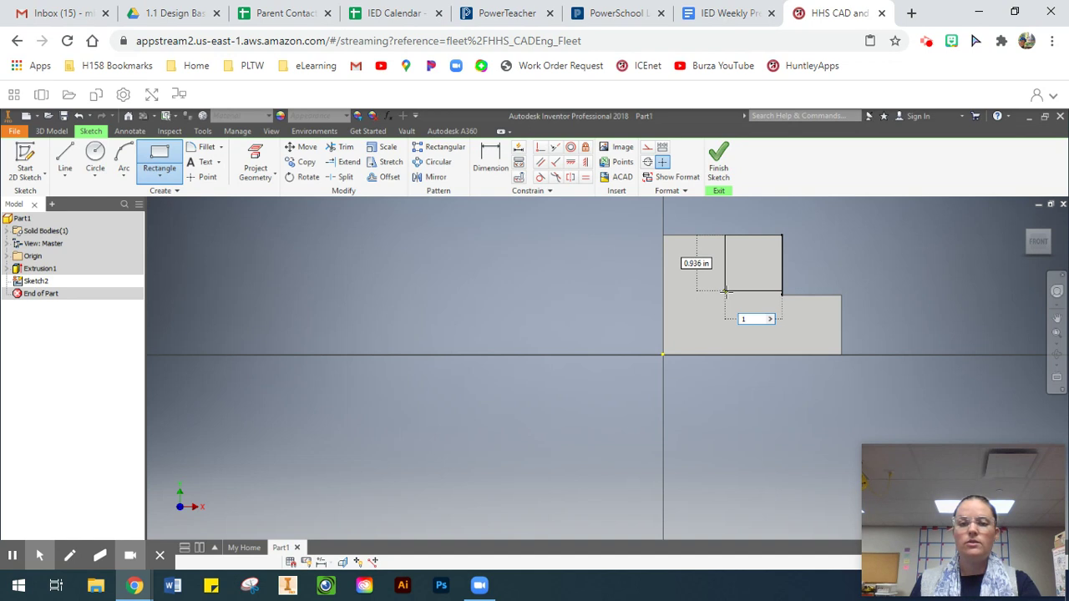
key(Tab)
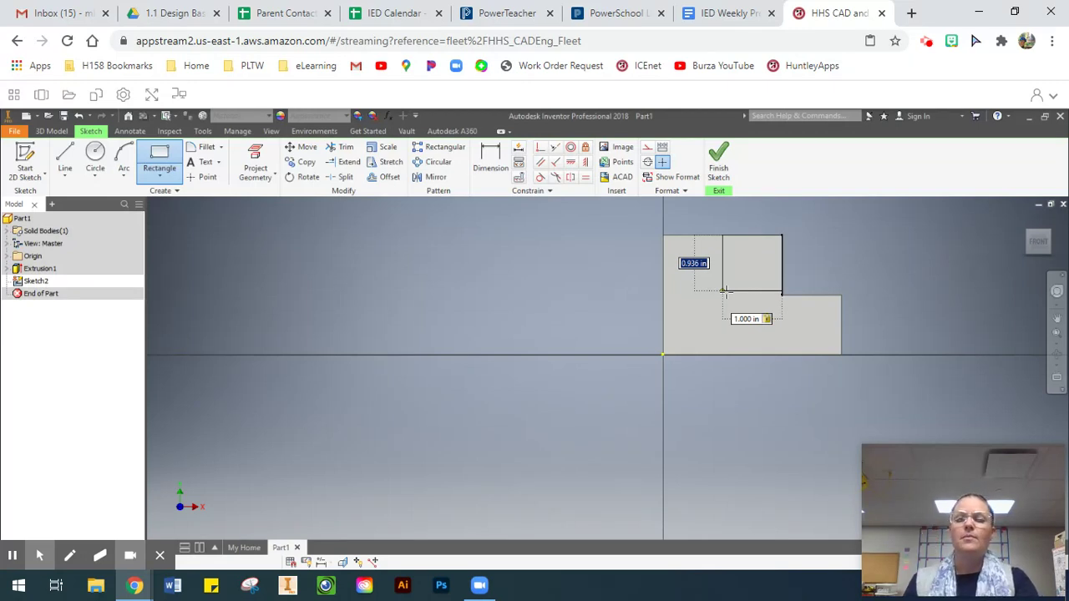
text(1)
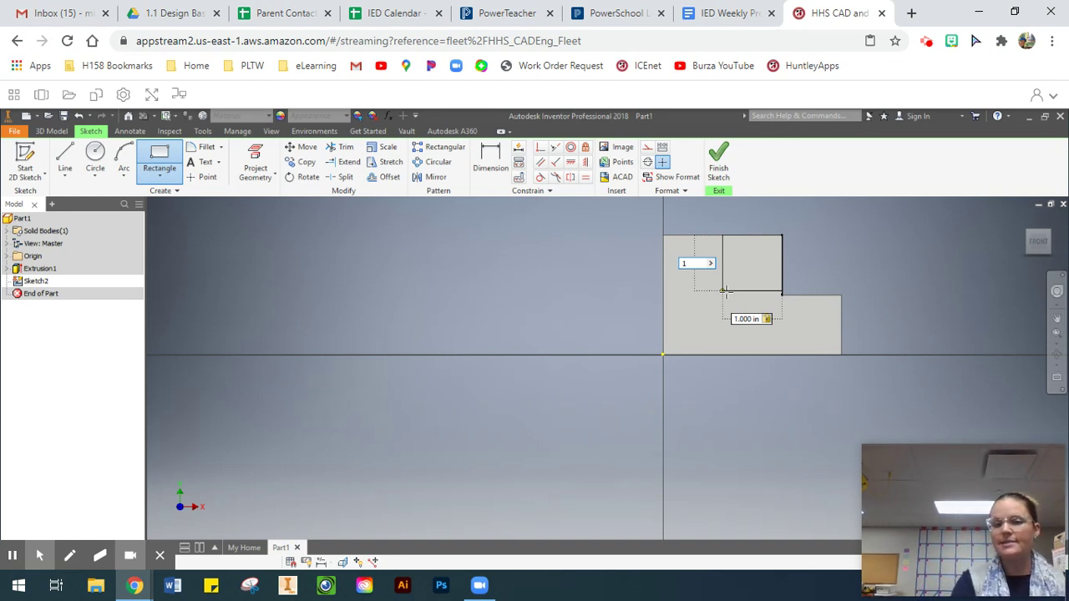
key(Return)
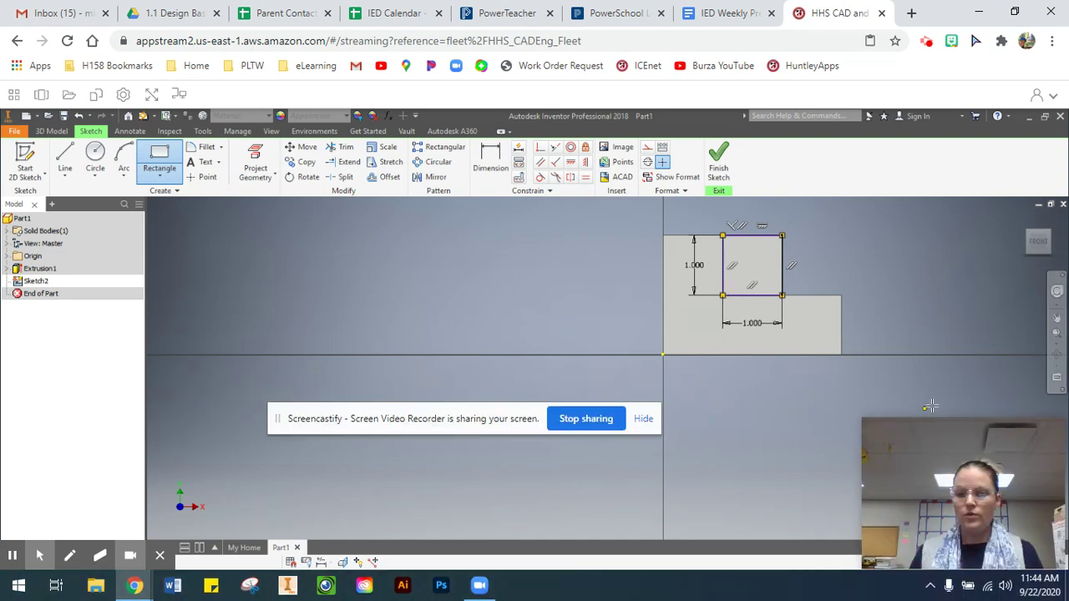
mouse_move(941, 430)
mouse_down()
mouse_move(912, 267)
mouse_move(918, 283)
mouse_up()
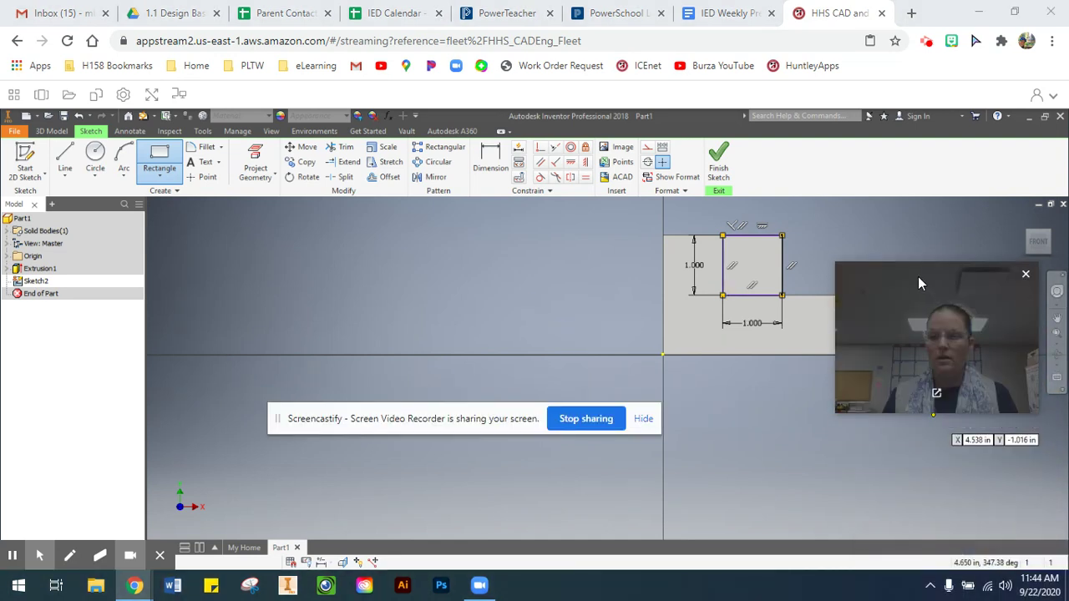
click(534, 298)
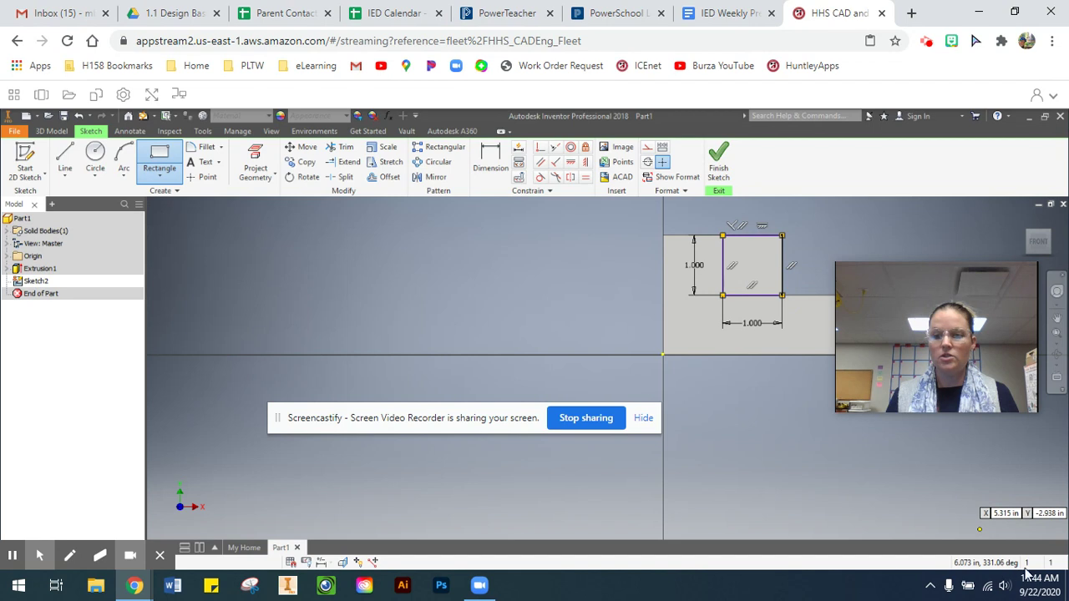
mouse_move(885, 288)
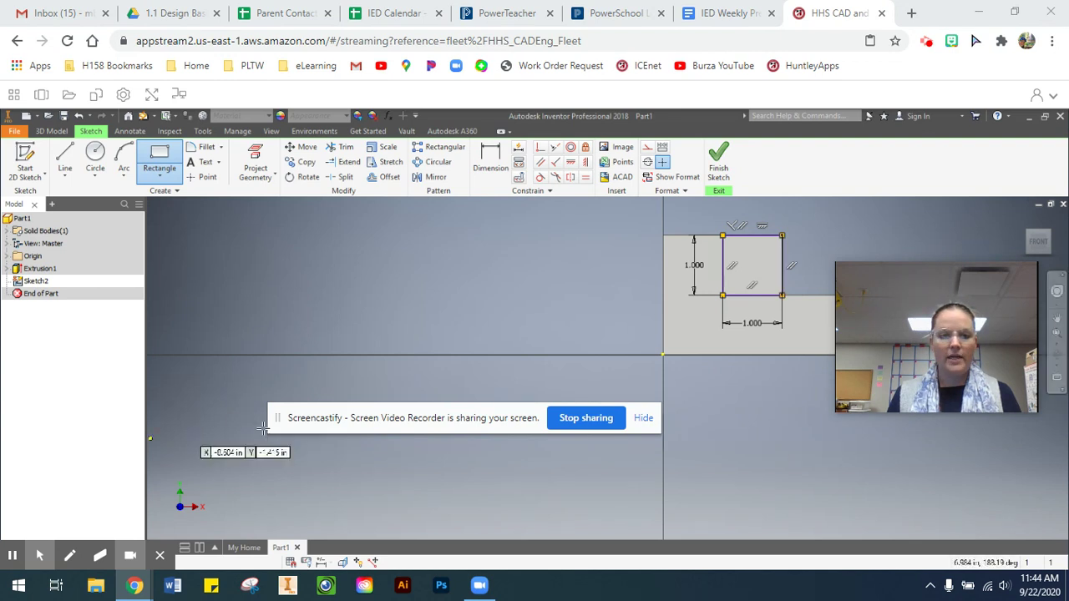
drag(278, 418, 619, 419)
click(981, 417)
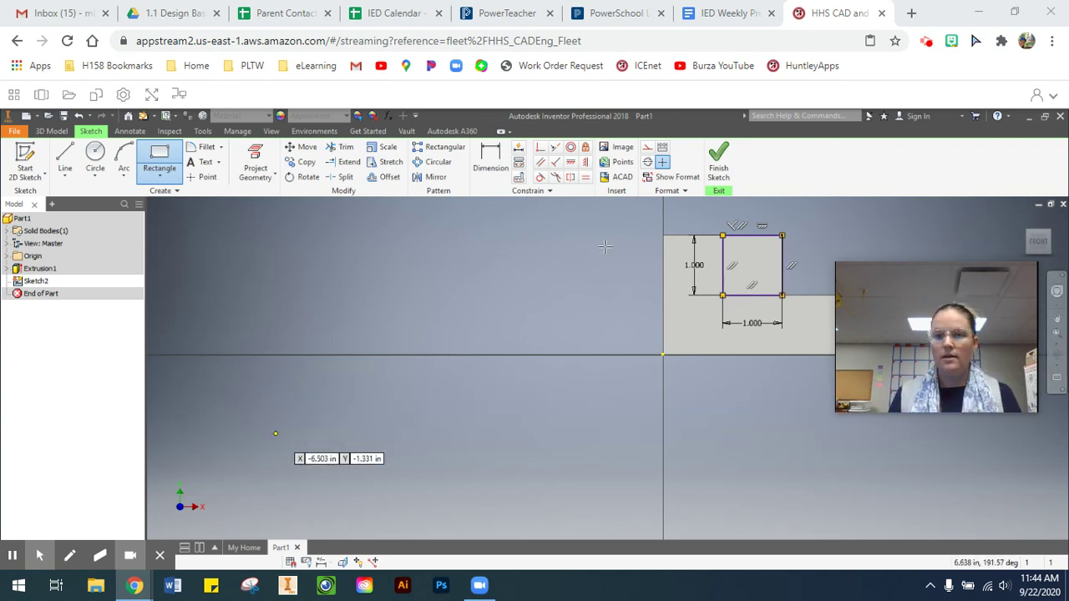
drag(887, 274, 912, 416)
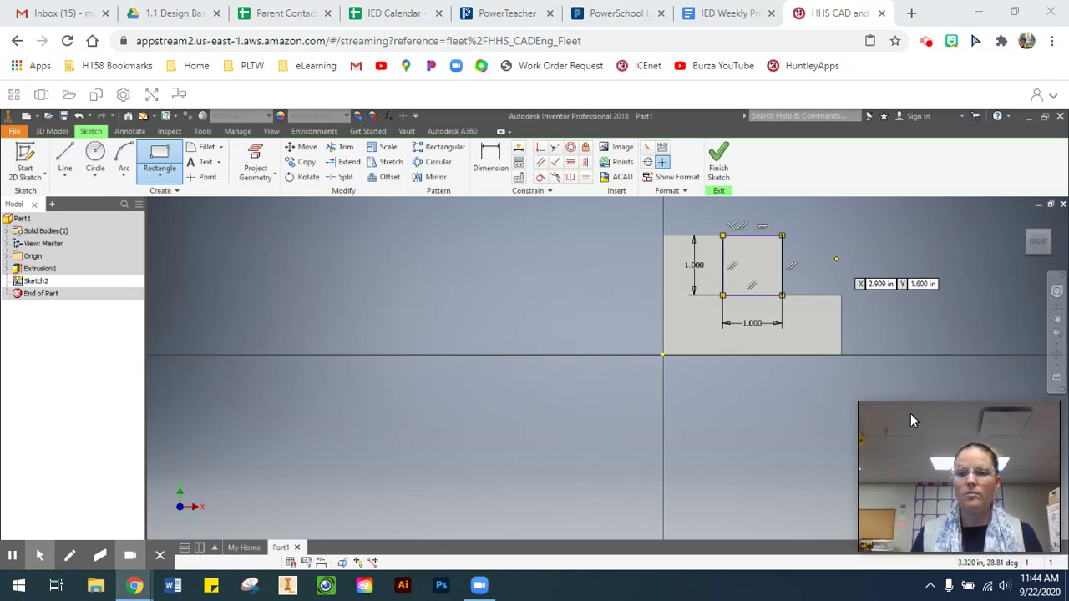
mouse_move(910, 415)
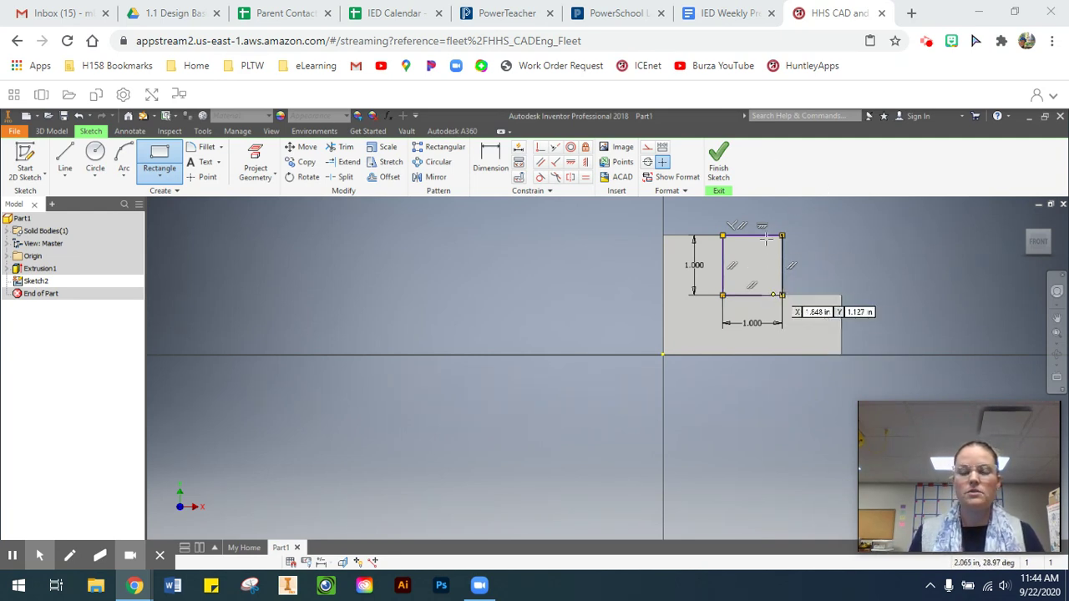
Step: Finish the sketch and extrude the square 1 in outward from the front face, joined to the block
click(718, 159)
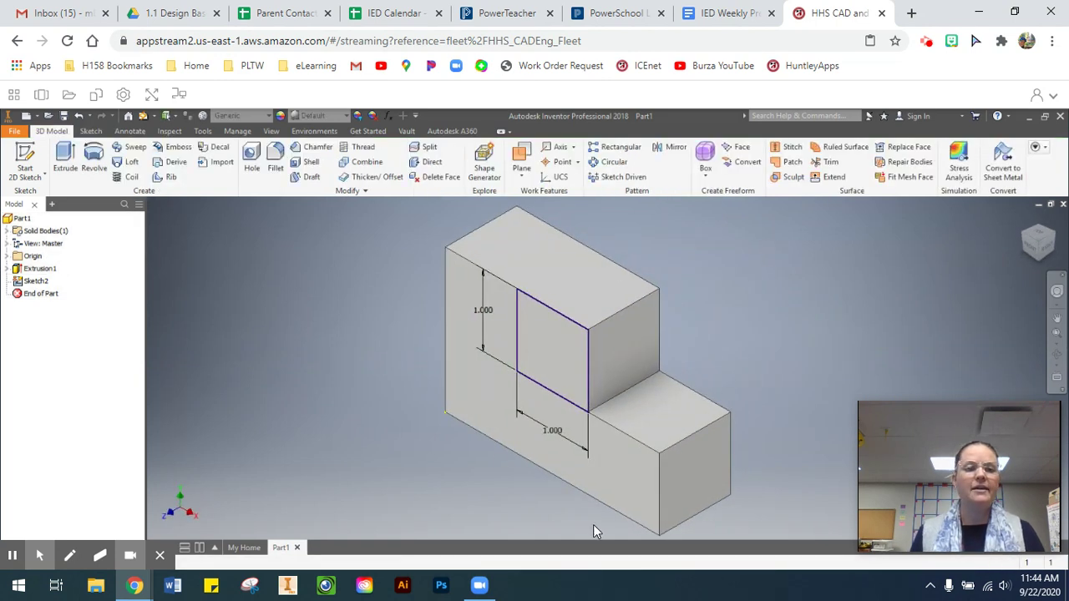
click(66, 163)
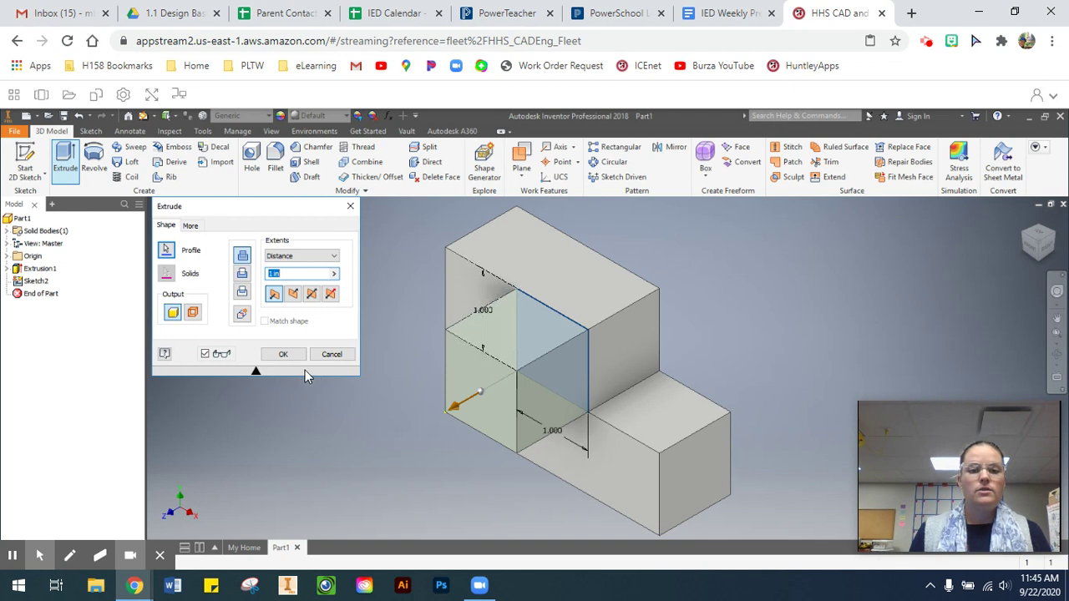
click(284, 355)
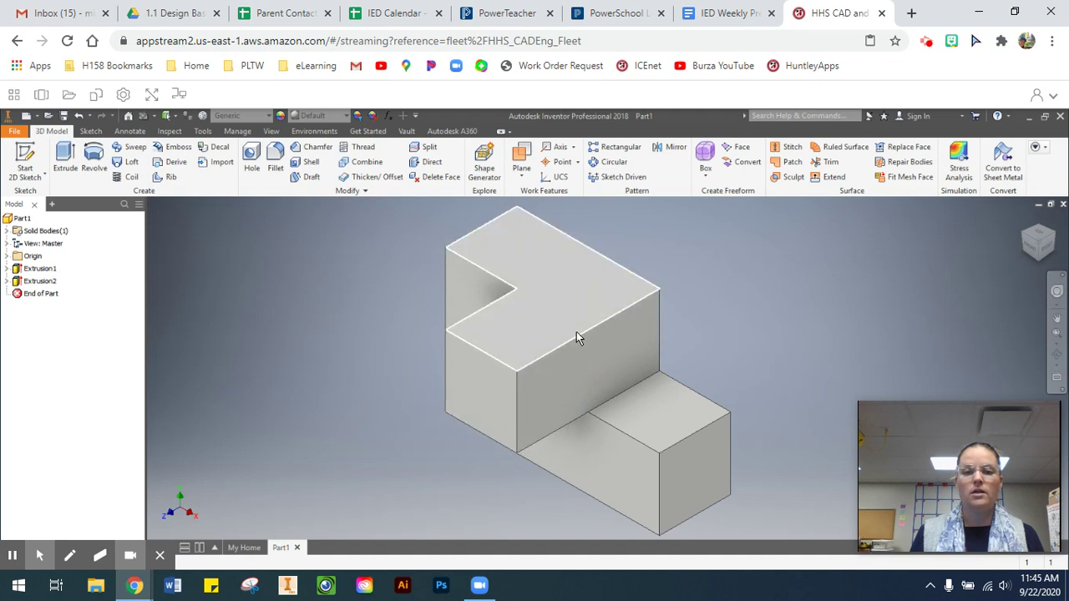
Step: Apply the Blue - Wall Paint - Glossy appearance from the Inventor Material Library to the whole stepped part
click(1056, 354)
drag(563, 395, 1020, 211)
click(1021, 211)
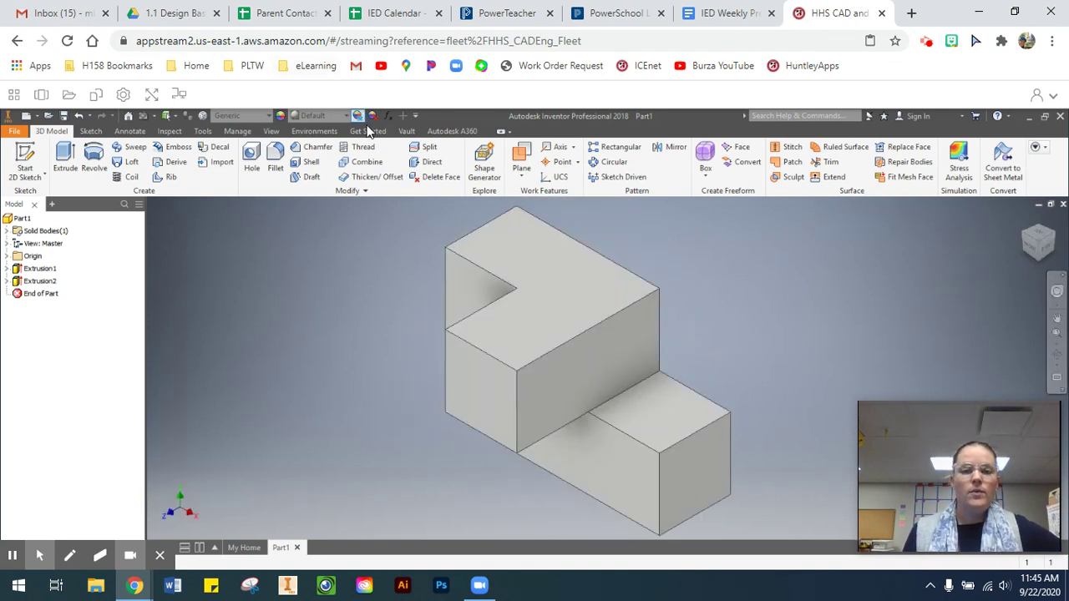
click(348, 116)
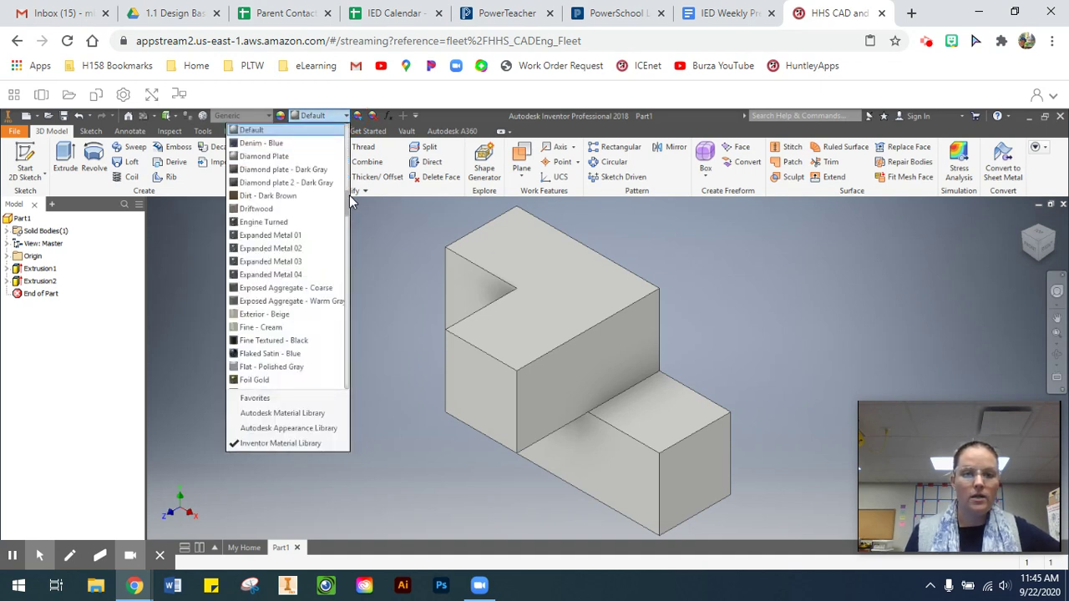
drag(345, 198, 346, 124)
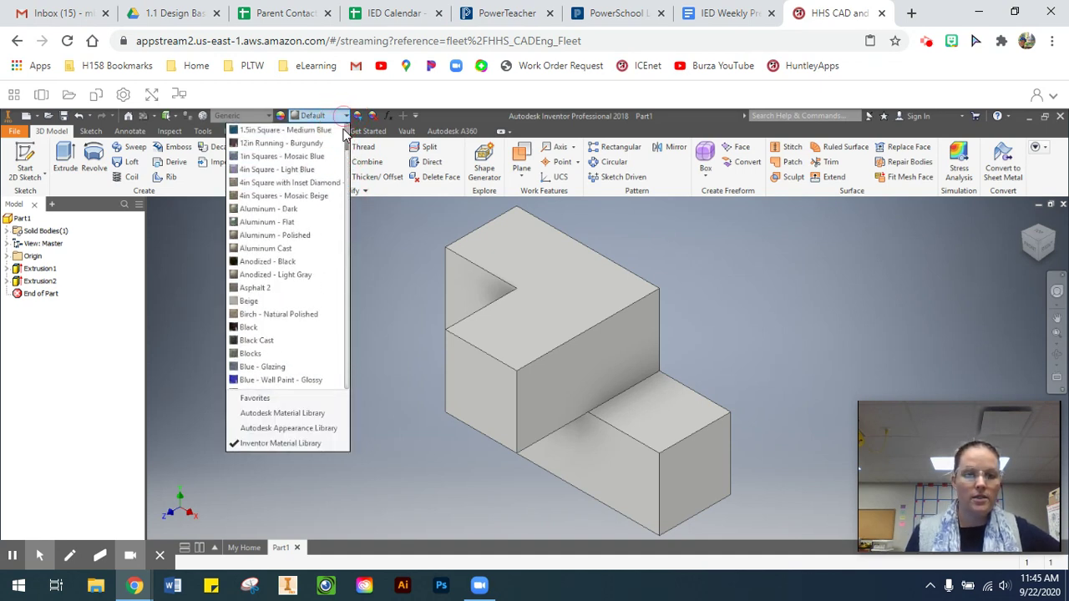
click(282, 382)
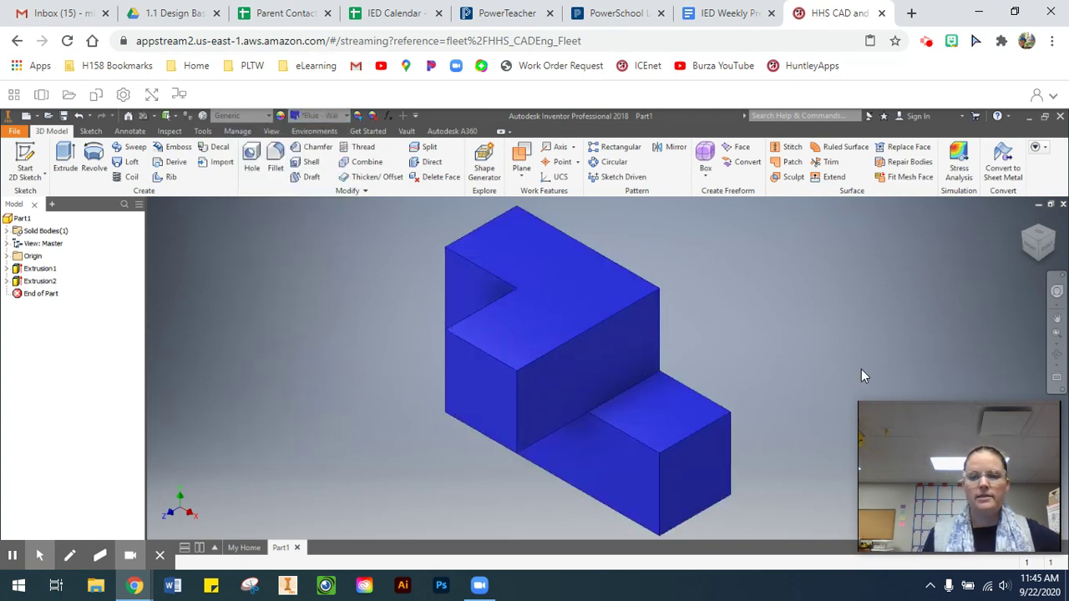
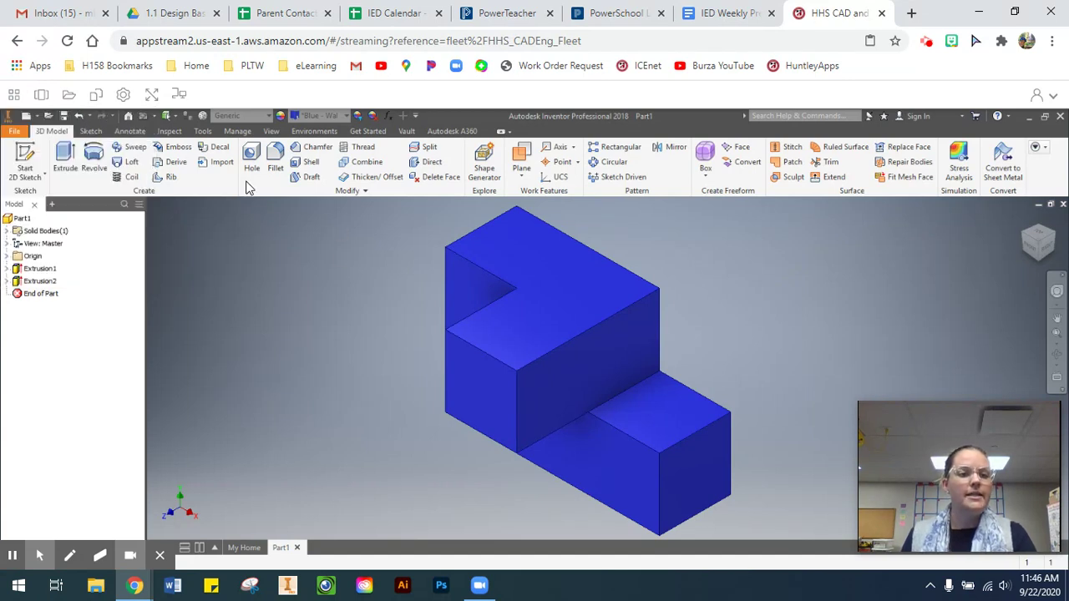
Step: Save the part as a new Autodesk Inventor part file (.ipt) with the file name BLUE PART
click(12, 132)
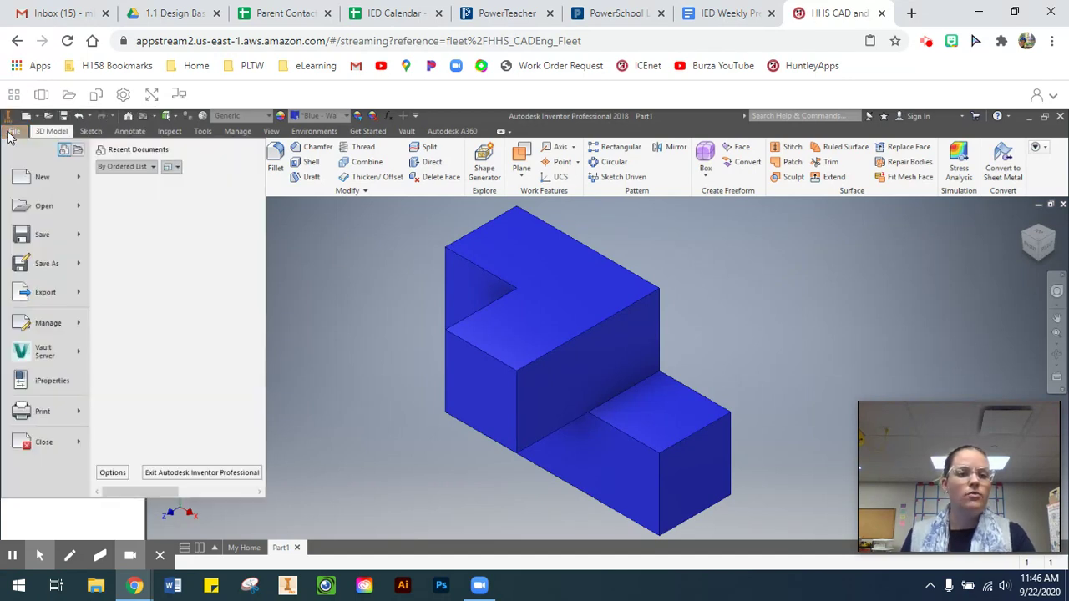
mouse_move(65, 267)
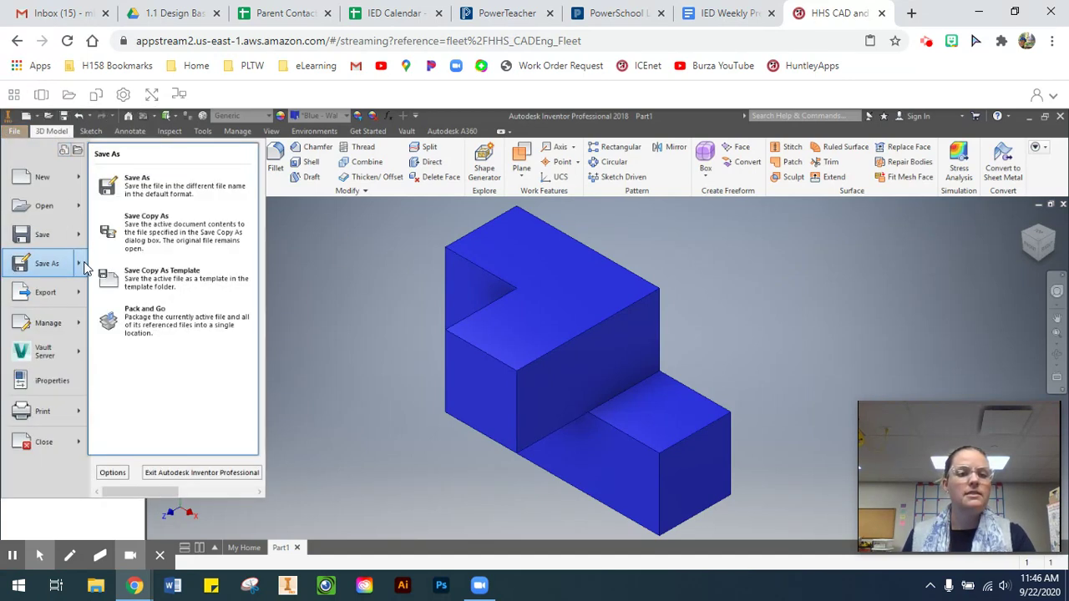
click(180, 189)
click(627, 257)
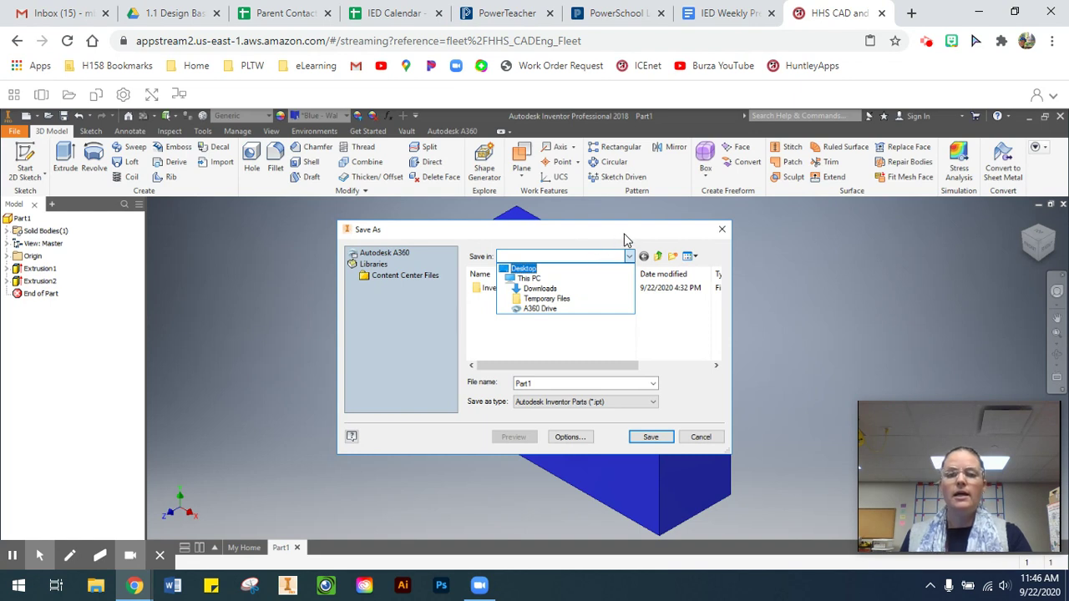
click(537, 384)
double_click(537, 384)
text(BLUE PART)
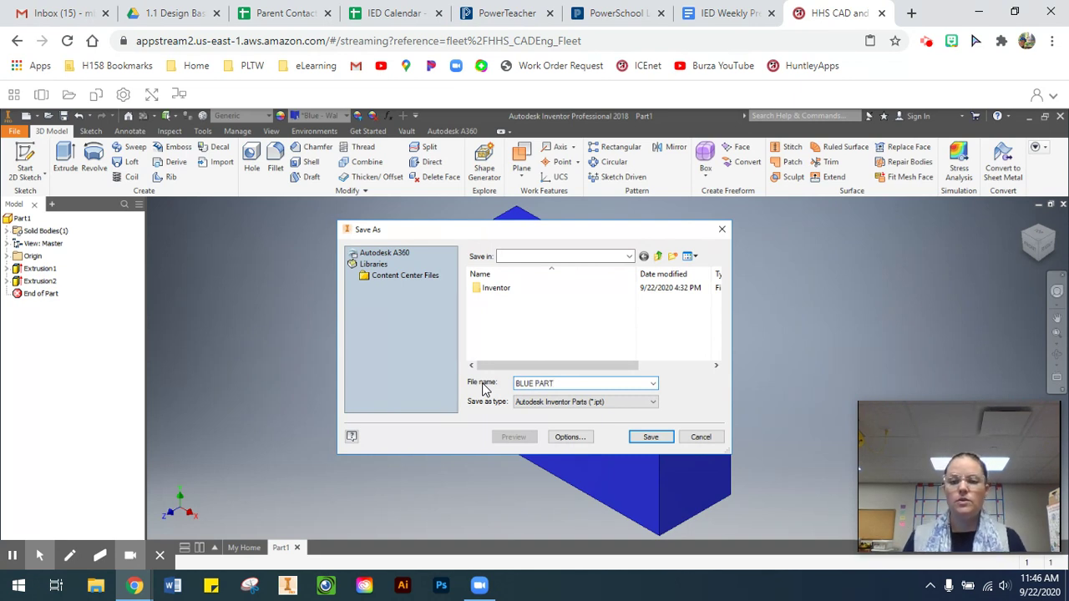